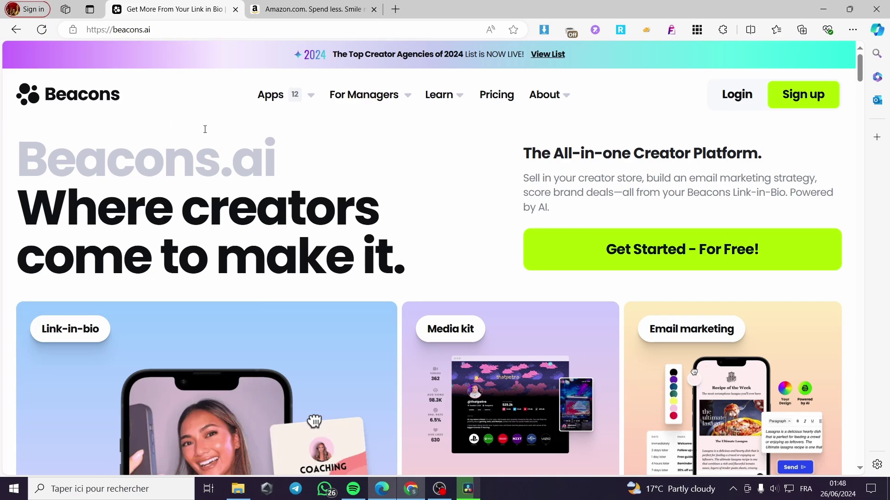
- Start the free Beacons sign-up with Get Started - For Free!
{"action": "scroll", "coordinate": [554, 157], "scroll_direction": "down", "scroll_amount": 8}
{"action": "scroll", "coordinate": [348, 200], "scroll_direction": "down", "scroll_amount": 3}
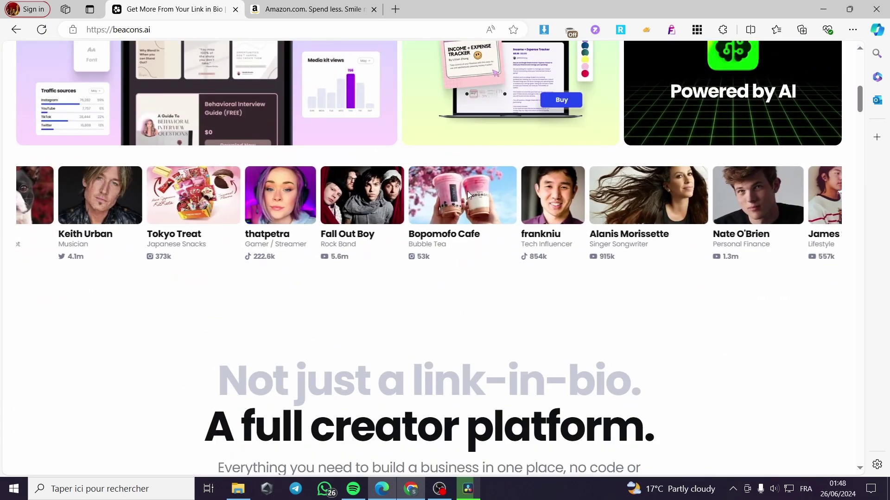
{"action": "scroll", "coordinate": [467, 191], "scroll_direction": "up", "scroll_amount": 11}
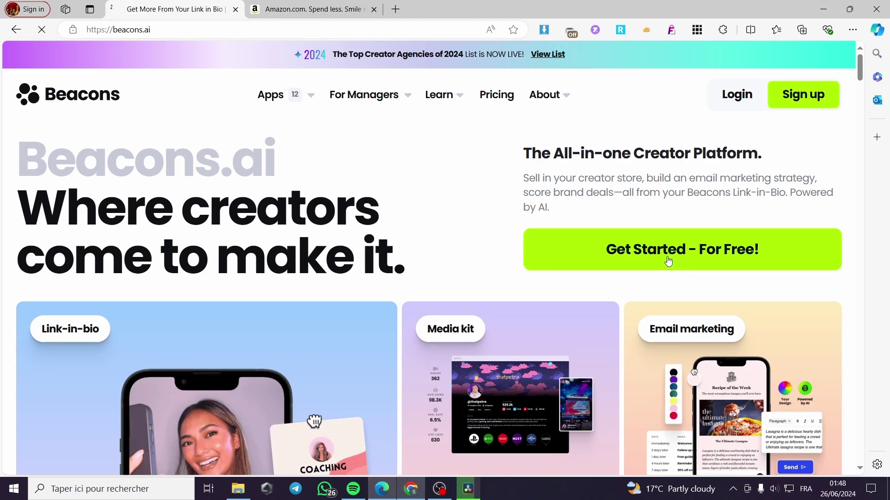
{"action": "left_click", "coordinate": [667, 258]}
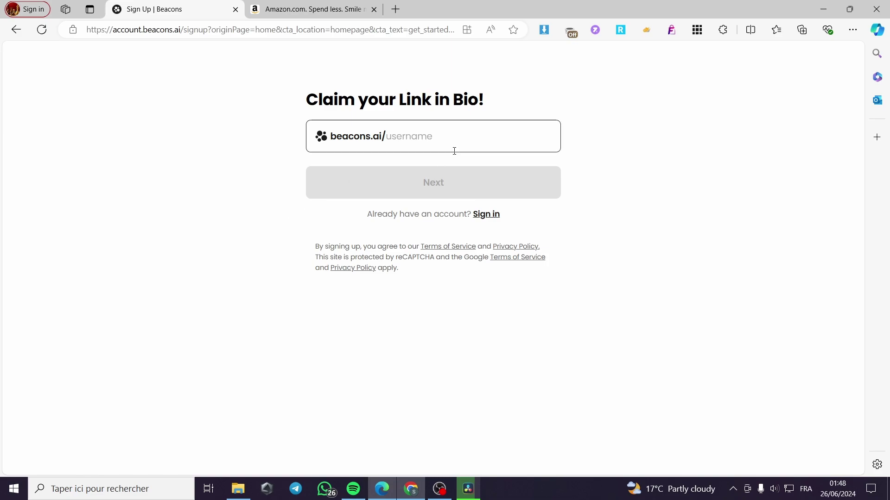
- Fill the username from a saved suggestion, remove its space, append '2', and confirm it
{"action": "left_click", "coordinate": [427, 137]}
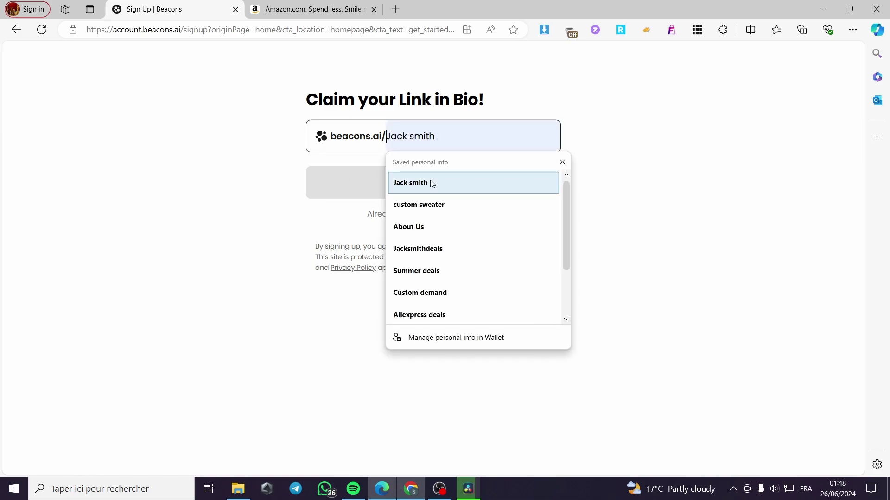
{"action": "left_click", "coordinate": [429, 183]}
{"action": "left_click", "coordinate": [410, 137]}
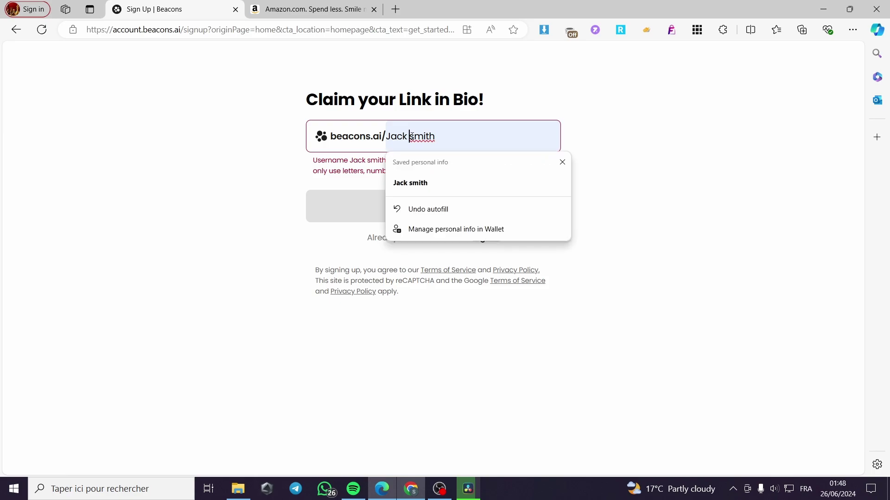
{"action": "key", "text": "BackSpace"}
{"action": "left_click", "coordinate": [448, 136]}
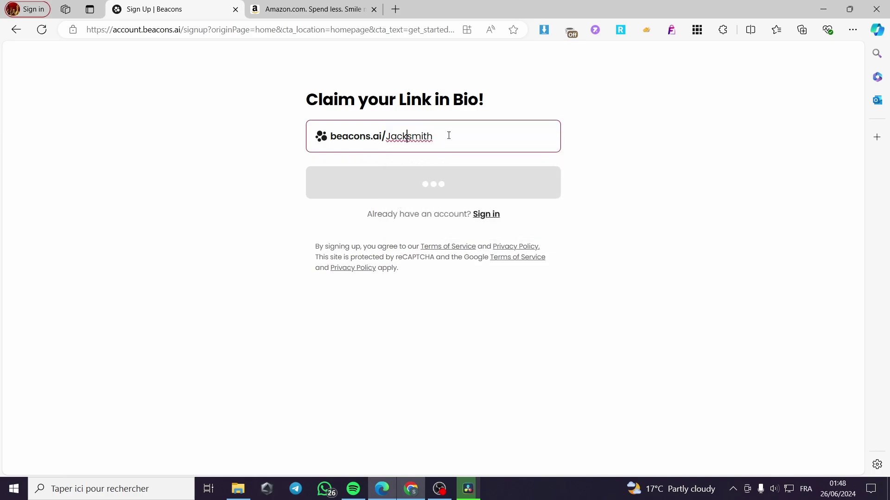
{"action": "type", "text": "23"}
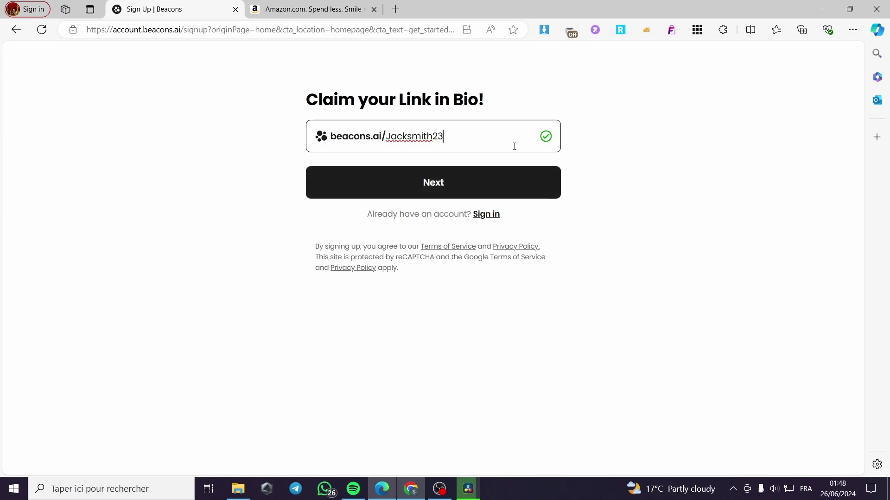
{"action": "left_click", "coordinate": [441, 193]}
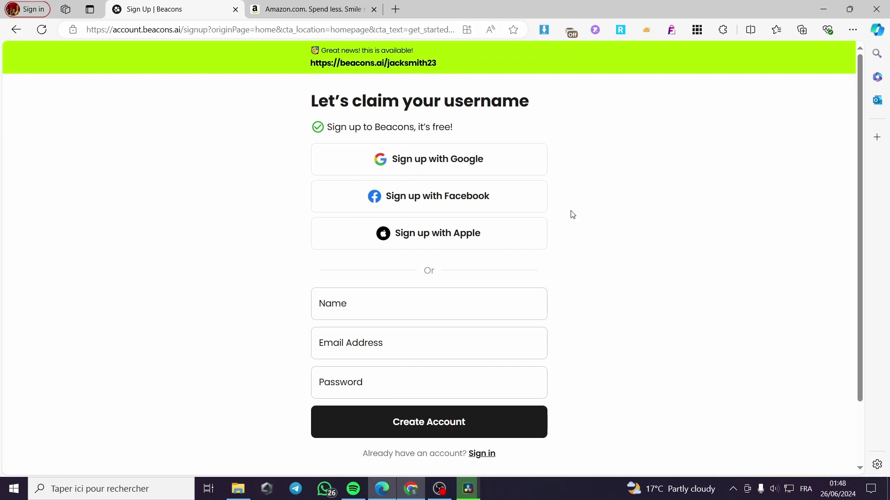
- Sign up using the second Google account and continue into Beacons onboarding
{"action": "scroll", "coordinate": [594, 259], "scroll_direction": "down", "scroll_amount": 2}
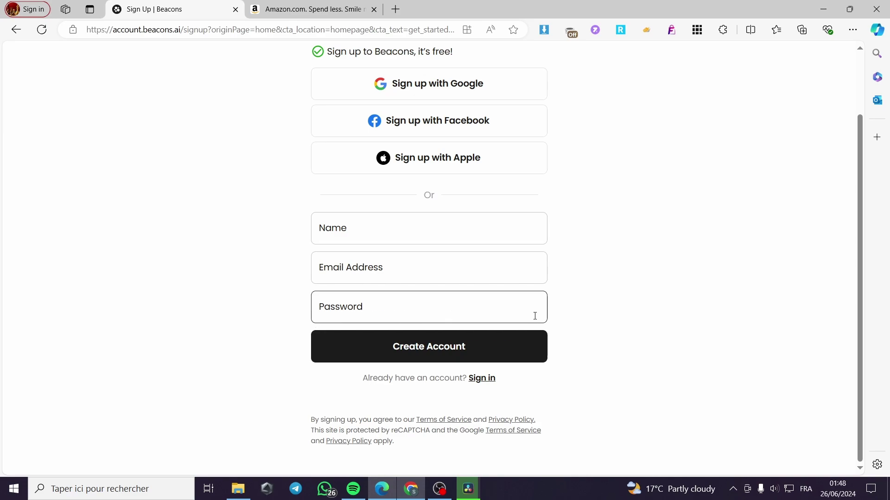
{"action": "scroll", "coordinate": [534, 313], "scroll_direction": "up", "scroll_amount": 2}
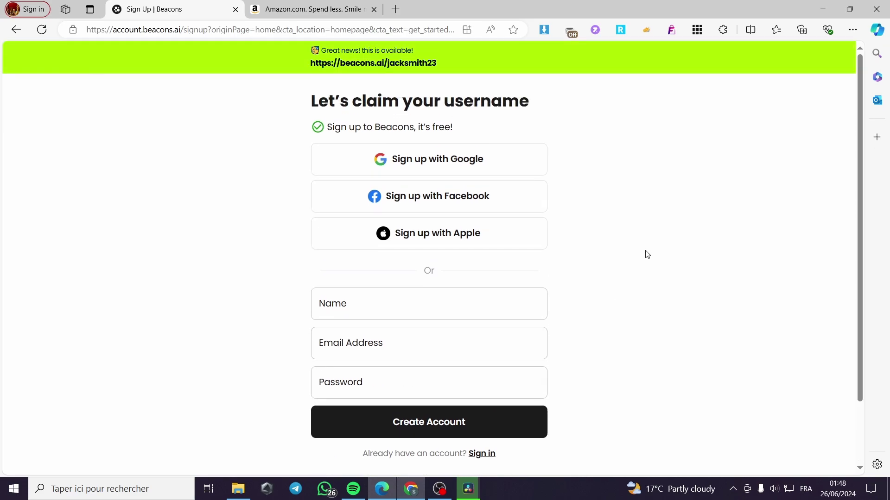
{"action": "left_click", "coordinate": [505, 166]}
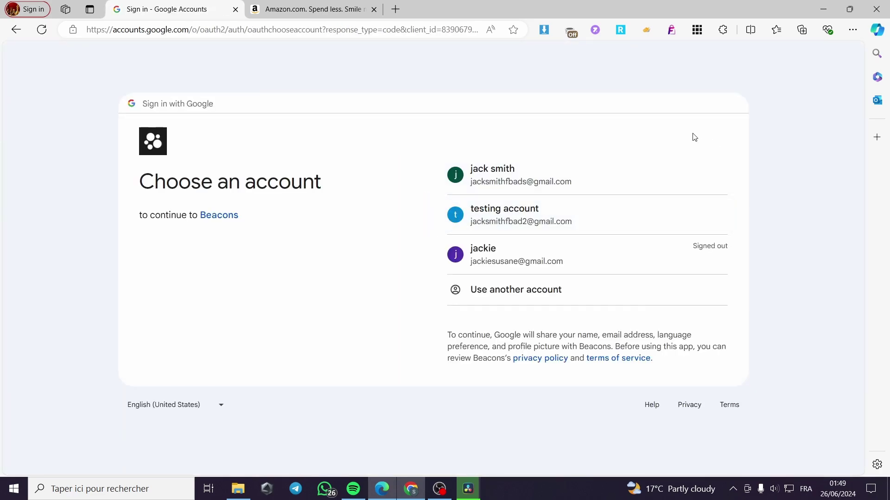
{"action": "left_click", "coordinate": [592, 221]}
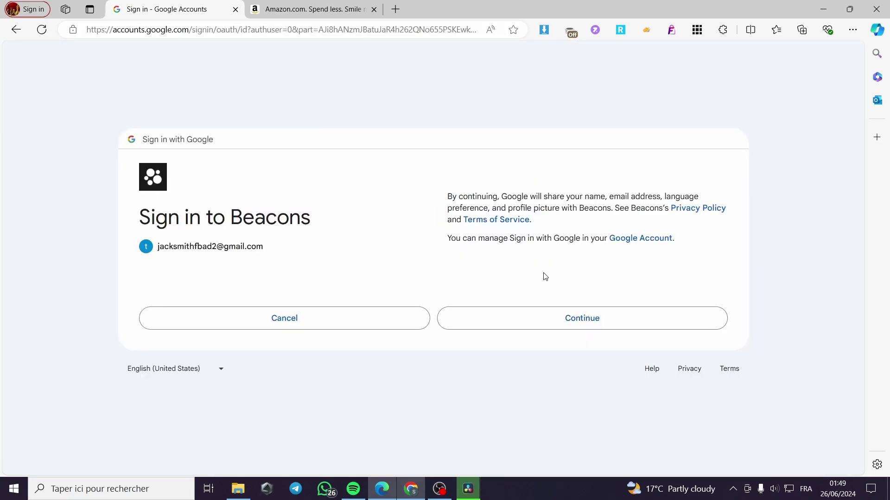
{"action": "left_click", "coordinate": [595, 327]}
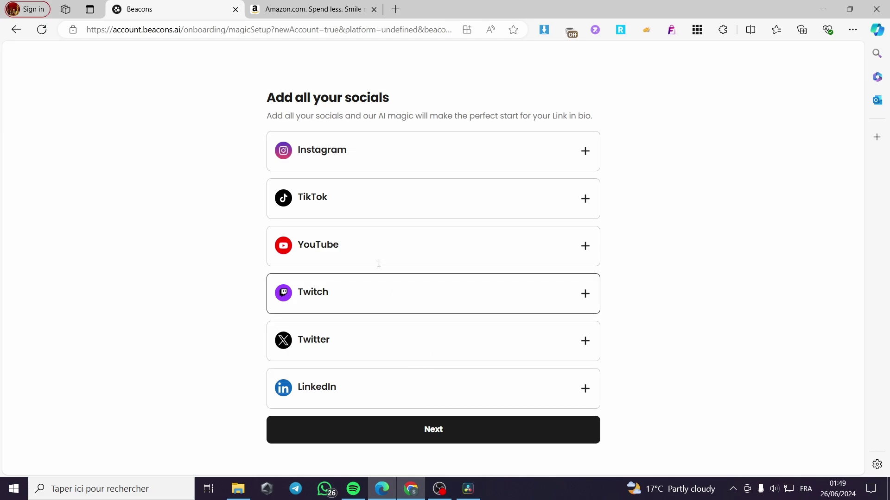
- Enter the Instagram handle, submit it, and skip the remaining social profiles
{"action": "left_click", "coordinate": [370, 150]}
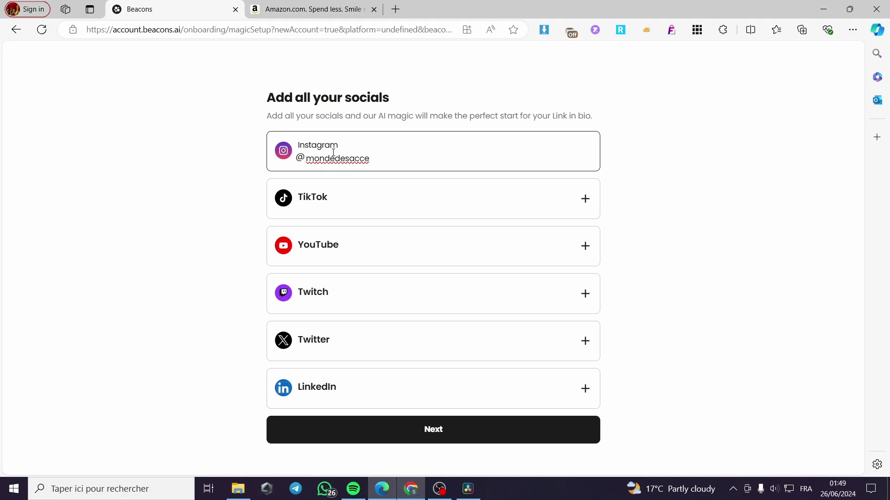
{"action": "type", "text": "soires"}
{"action": "left_click", "coordinate": [309, 159]}
{"action": "type", "text": "le"}
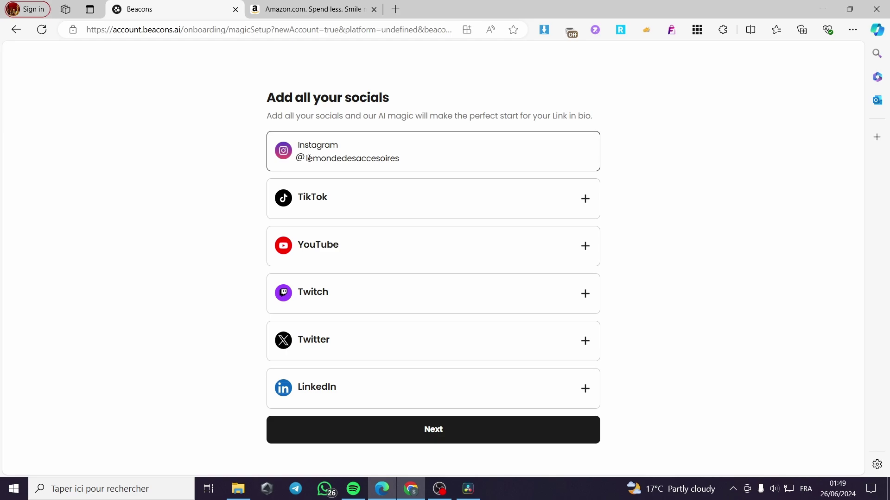
{"action": "key", "text": "BackSpace"}
{"action": "key", "text": "BackSpace"}
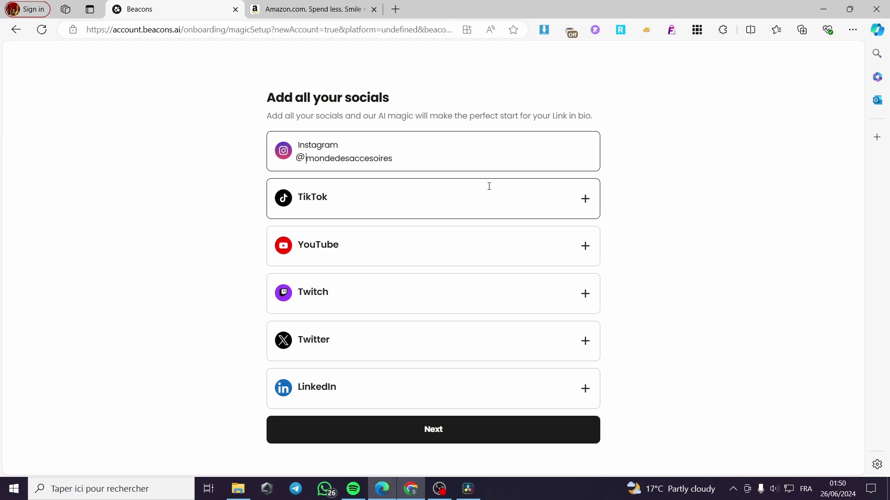
{"action": "left_click", "coordinate": [438, 424]}
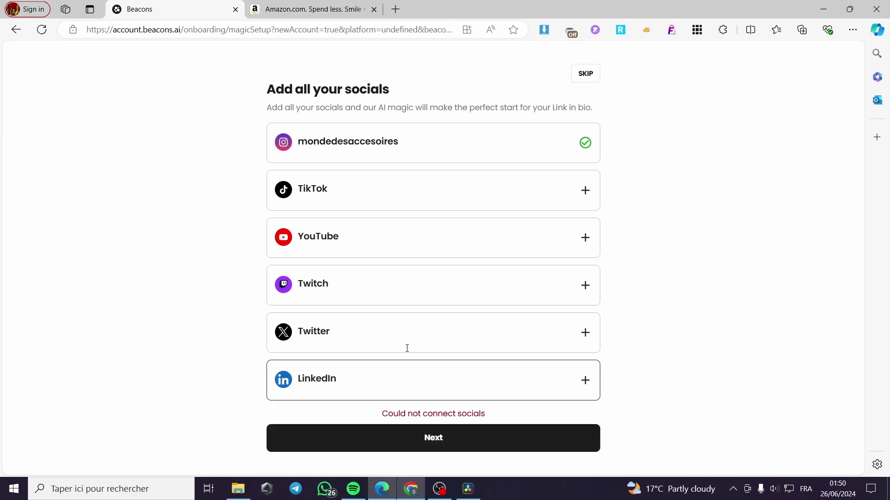
{"action": "left_click", "coordinate": [585, 74]}
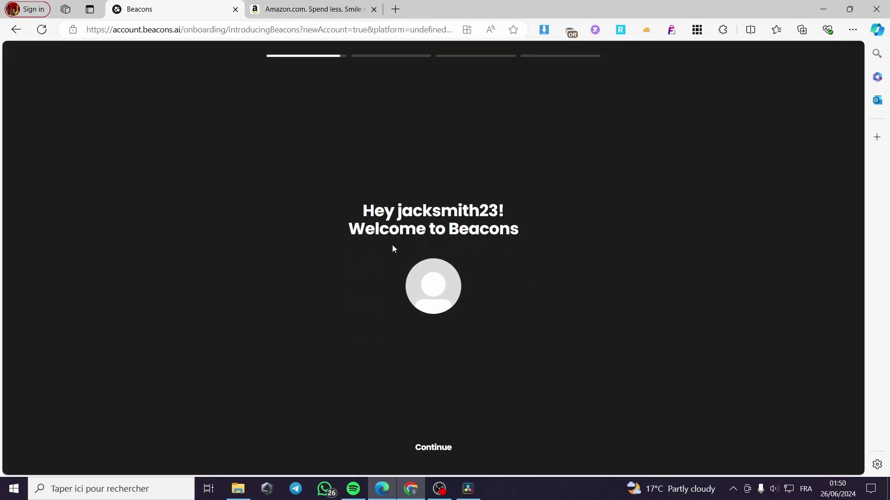
- Advance through the welcome screen and three intro slides to Add a profile photo
{"action": "left_click", "coordinate": [441, 448]}
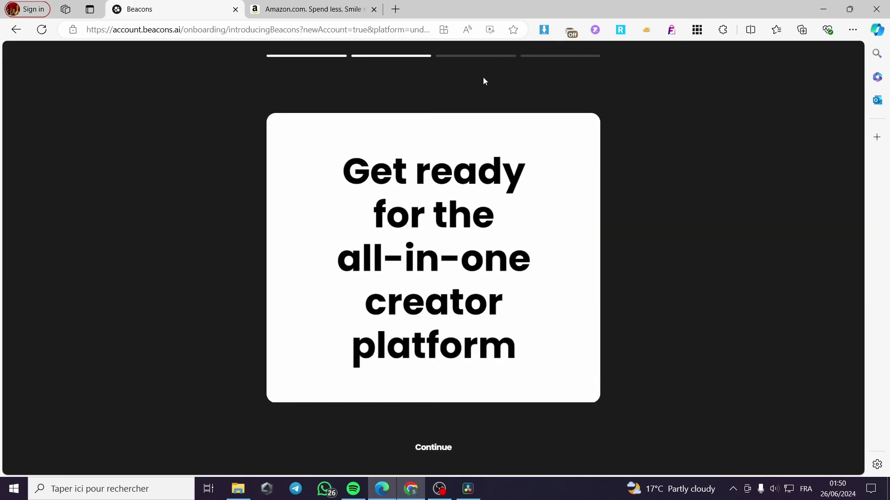
{"action": "left_click", "coordinate": [439, 448]}
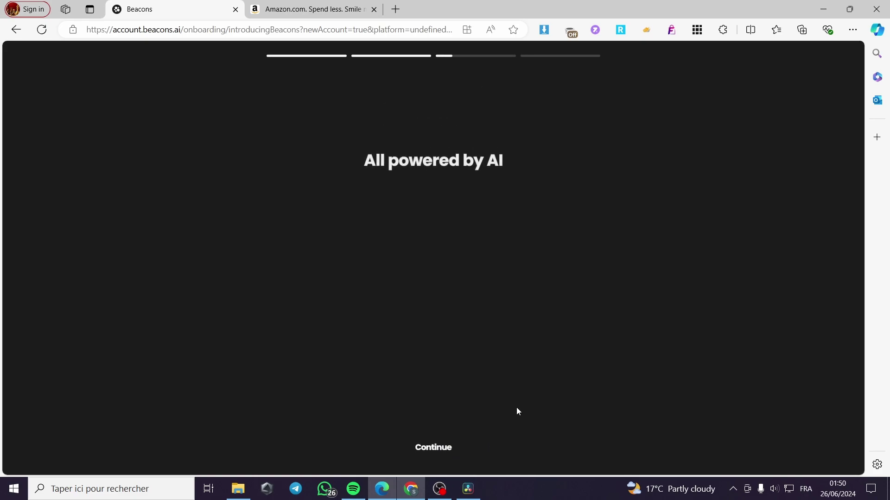
{"action": "left_click", "coordinate": [436, 456]}
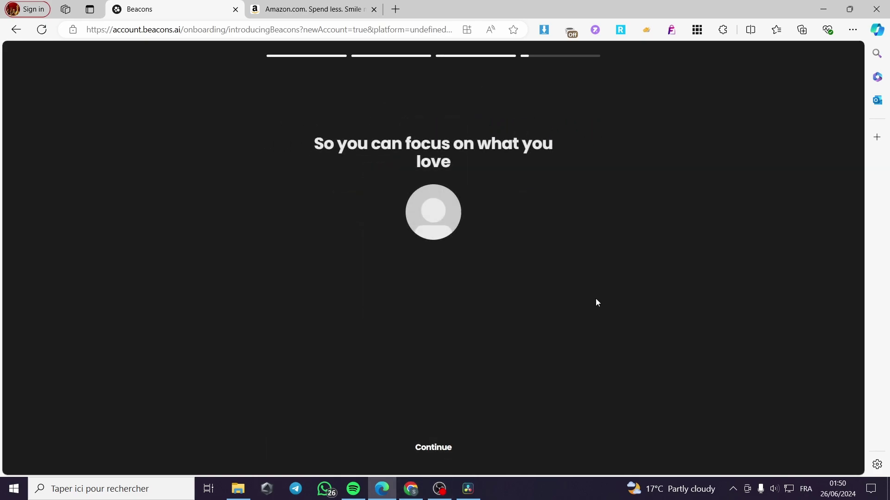
{"action": "left_click", "coordinate": [438, 453]}
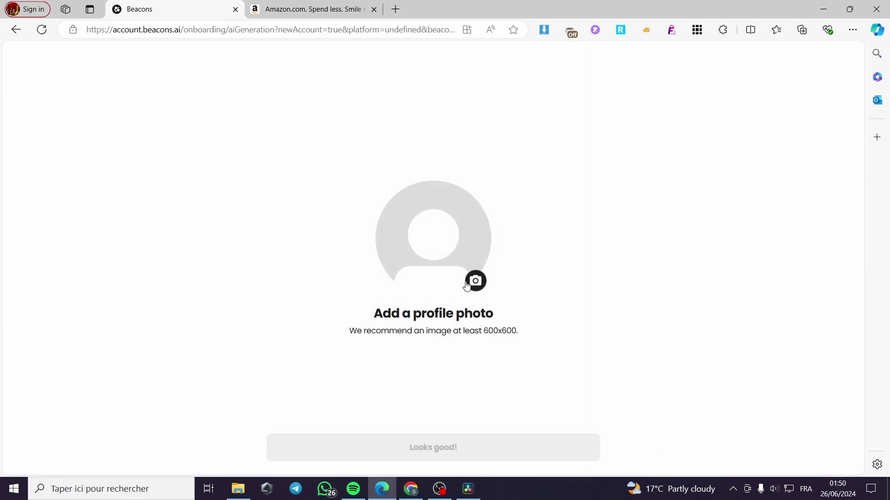
- Upload the Mielle conditioner image as the profile photo, accept the crop, and confirm
{"action": "left_click", "coordinate": [474, 282]}
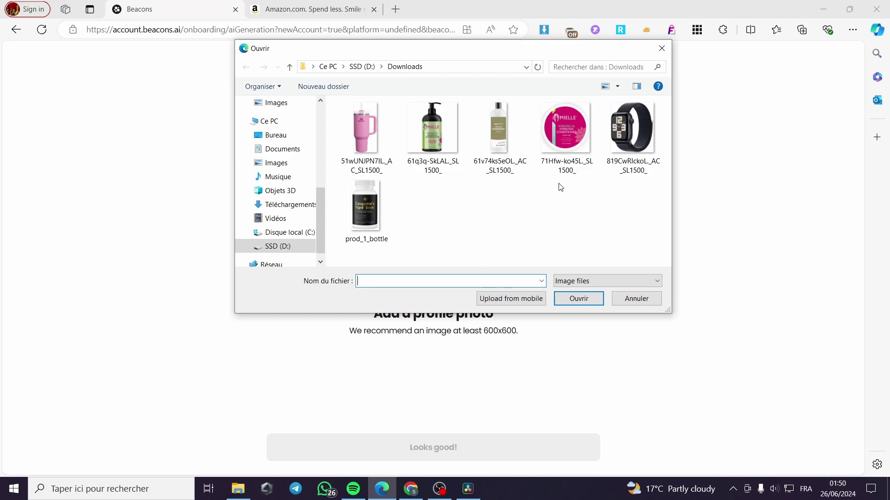
{"action": "left_click", "coordinate": [582, 135]}
{"action": "left_click", "coordinate": [582, 300]}
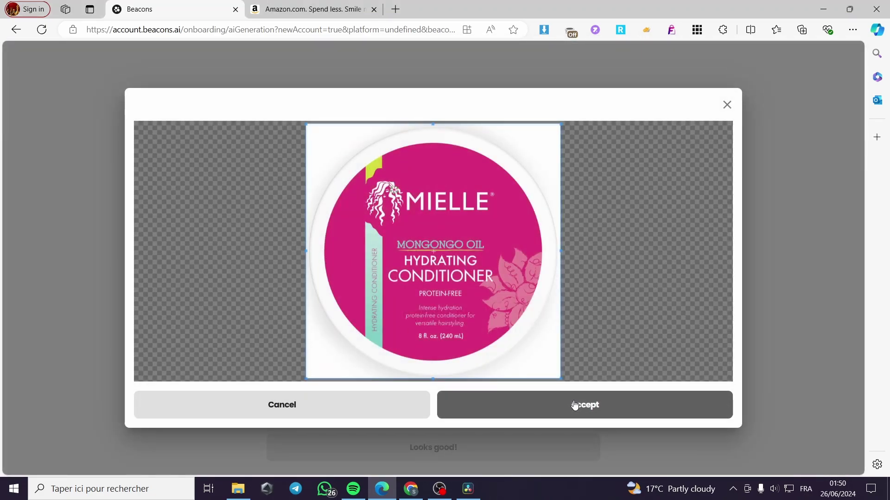
{"action": "left_click", "coordinate": [614, 413]}
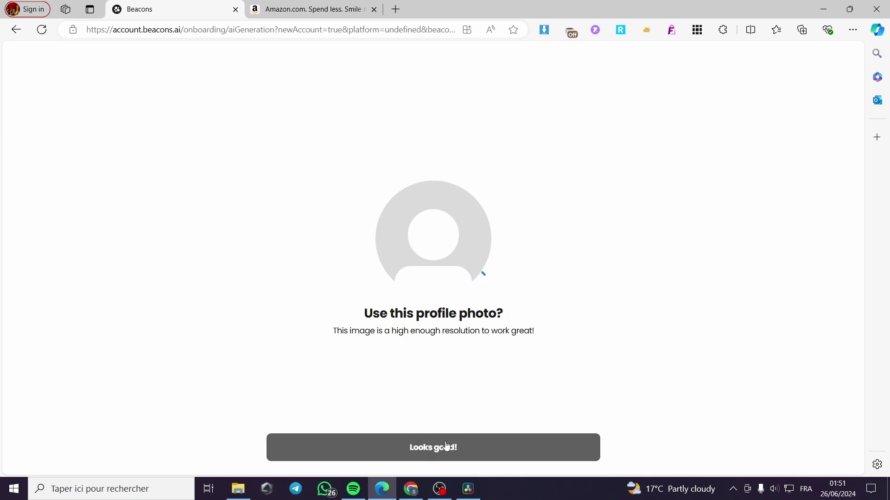
{"action": "left_click", "coordinate": [438, 456]}
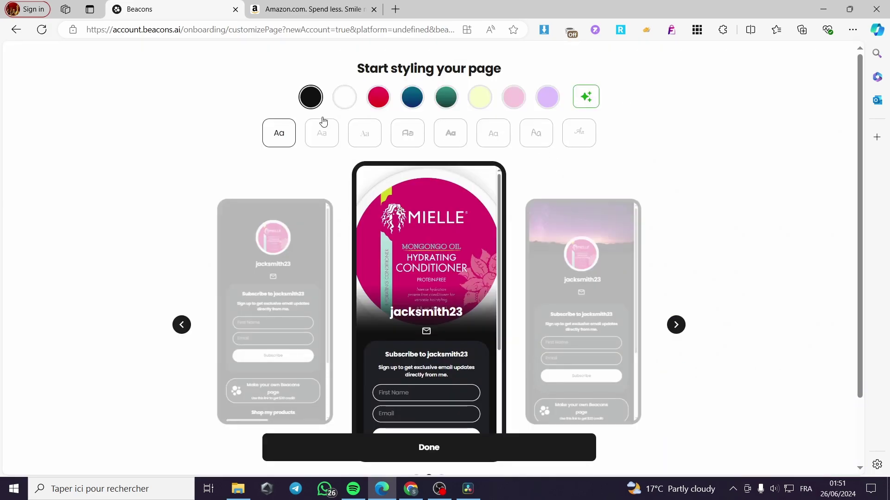
- Preview the Cherry, Ocean, green and Lemon colours, then choose the pink theme
{"action": "left_click", "coordinate": [378, 102]}
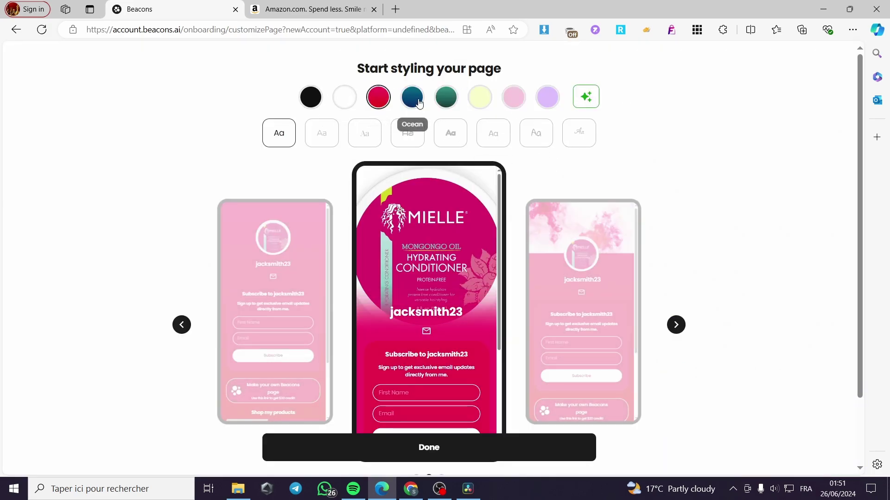
{"action": "left_click", "coordinate": [417, 102]}
{"action": "left_click", "coordinate": [448, 102]}
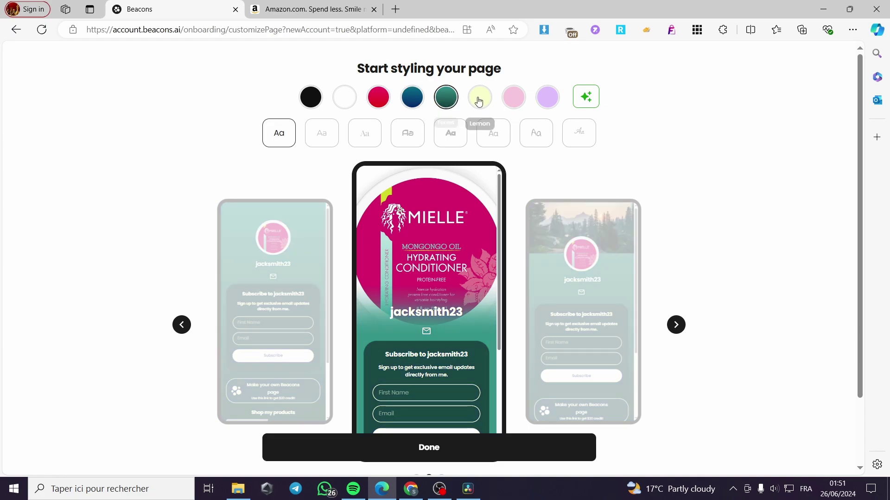
{"action": "left_click", "coordinate": [484, 101]}
{"action": "left_click", "coordinate": [512, 98]}
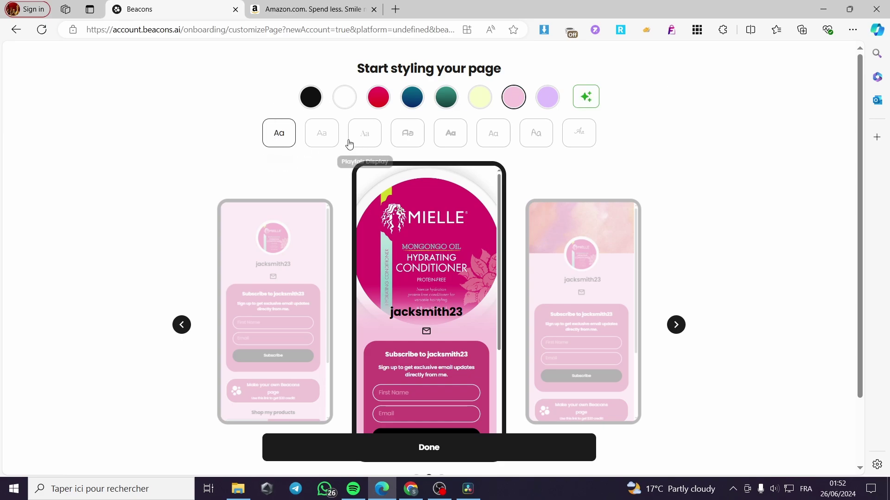
- Try Space Mono, settle on the Fredoka One font, and finish styling with Done
{"action": "left_click", "coordinate": [450, 135]}
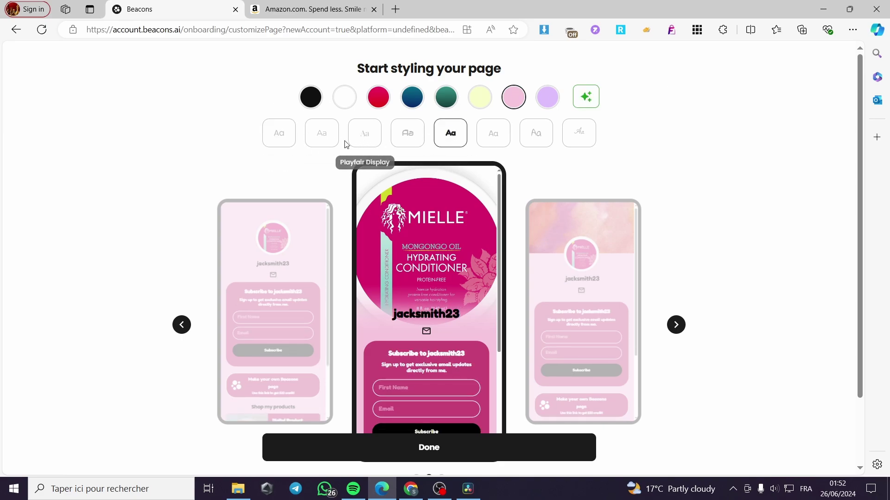
{"action": "left_click", "coordinate": [482, 137]}
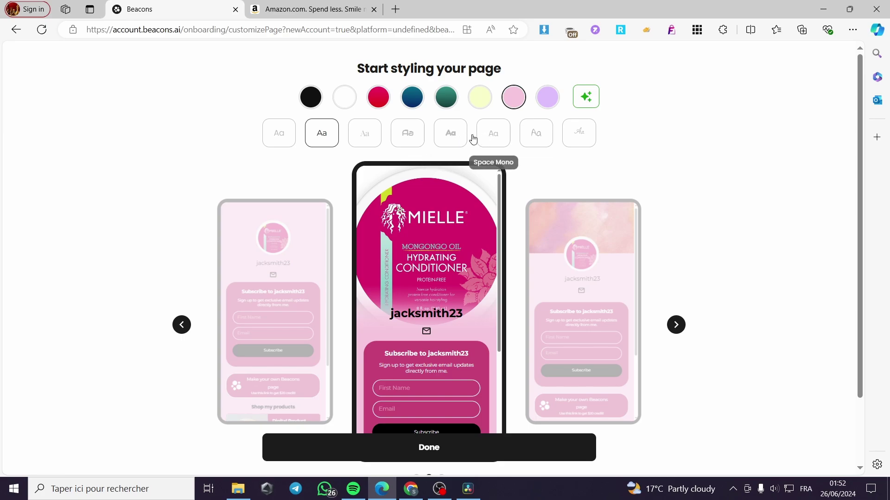
{"action": "left_click", "coordinate": [454, 137]}
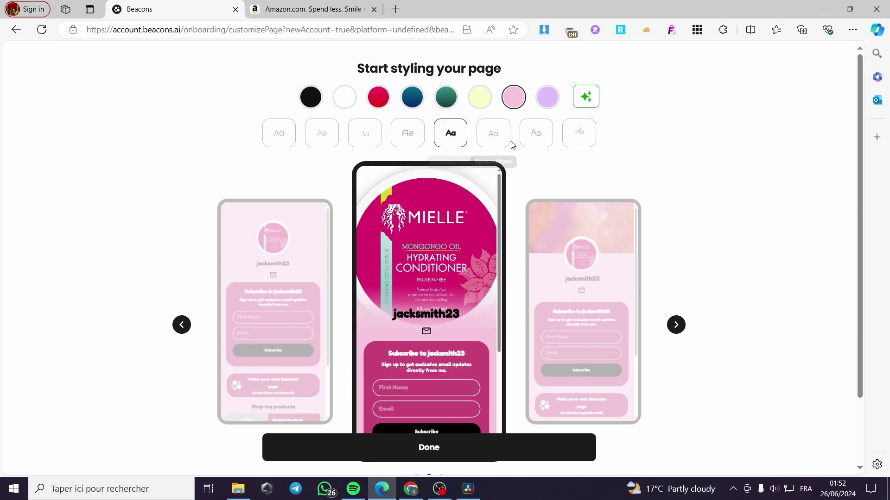
{"action": "scroll", "coordinate": [553, 134], "scroll_direction": "down", "scroll_amount": 2}
{"action": "left_click", "coordinate": [453, 449]}
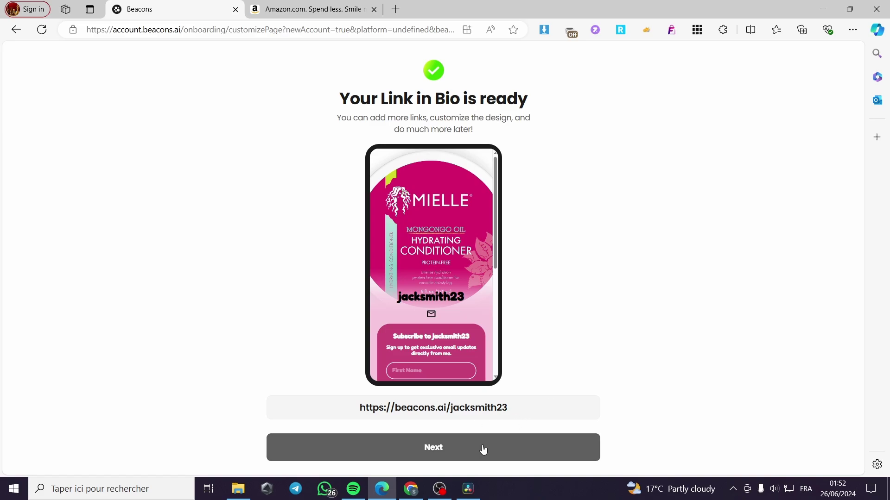
- Decline brand deals and activate the Beacons Store
{"action": "left_click", "coordinate": [444, 453]}
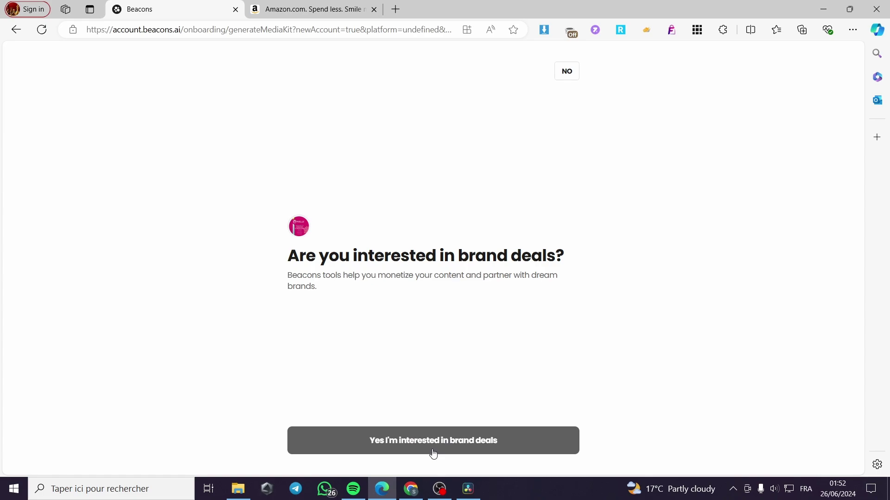
{"action": "left_click", "coordinate": [574, 78]}
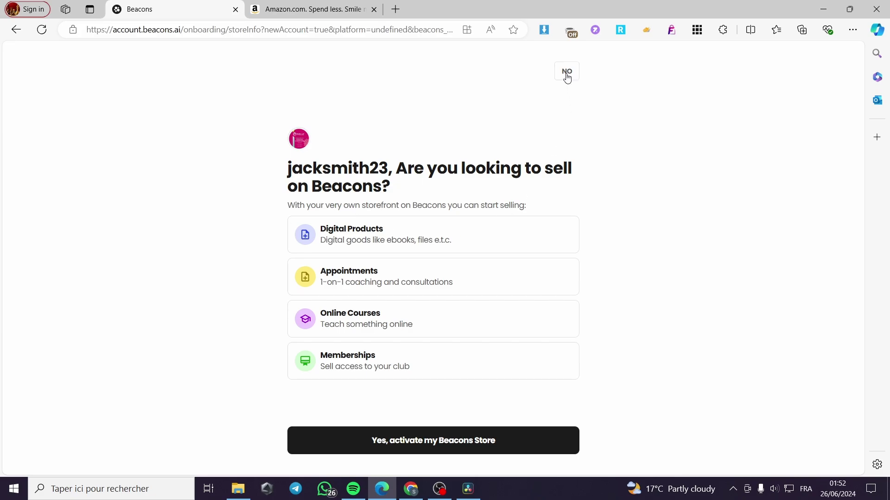
{"action": "left_click", "coordinate": [422, 442]}
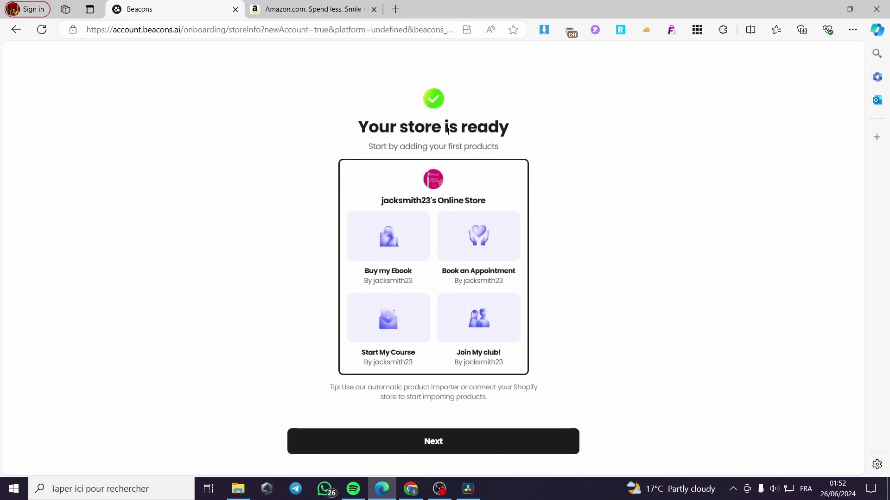
{"action": "left_click", "coordinate": [431, 442]}
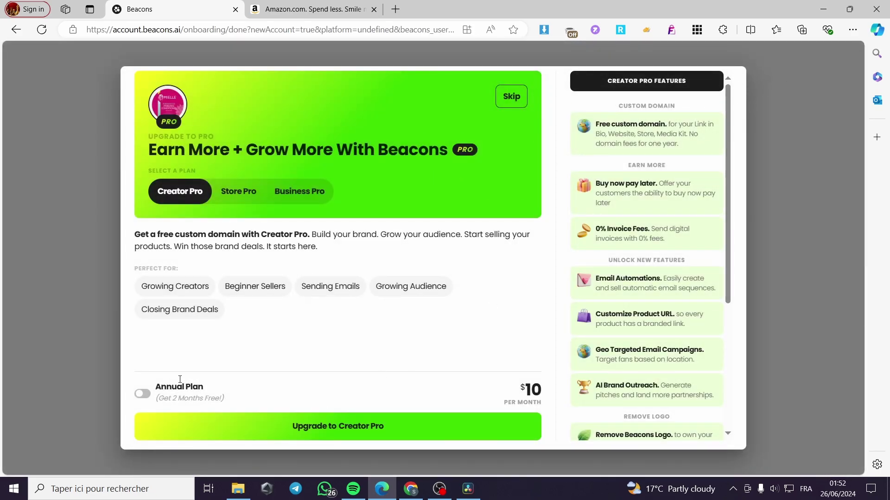
- Skip the Pro upgrade offer and the custom domain step
{"action": "scroll", "coordinate": [734, 174], "scroll_direction": "down", "scroll_amount": 5}
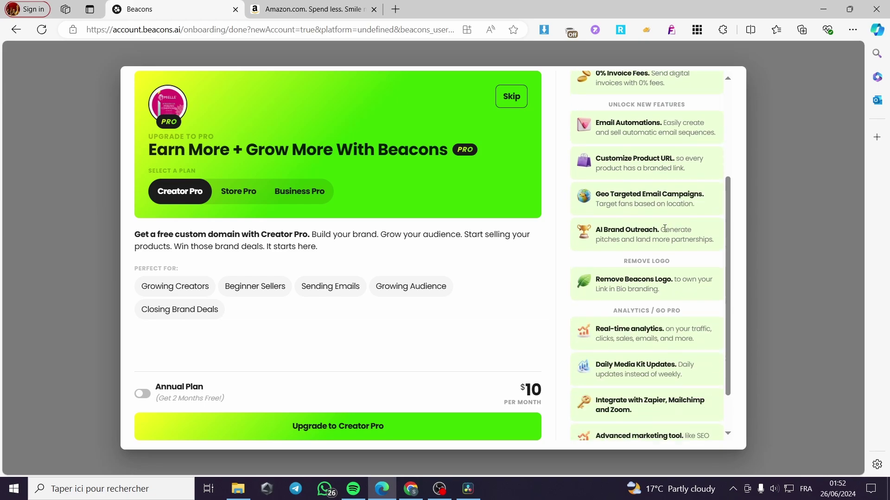
{"action": "left_click", "coordinate": [510, 97]}
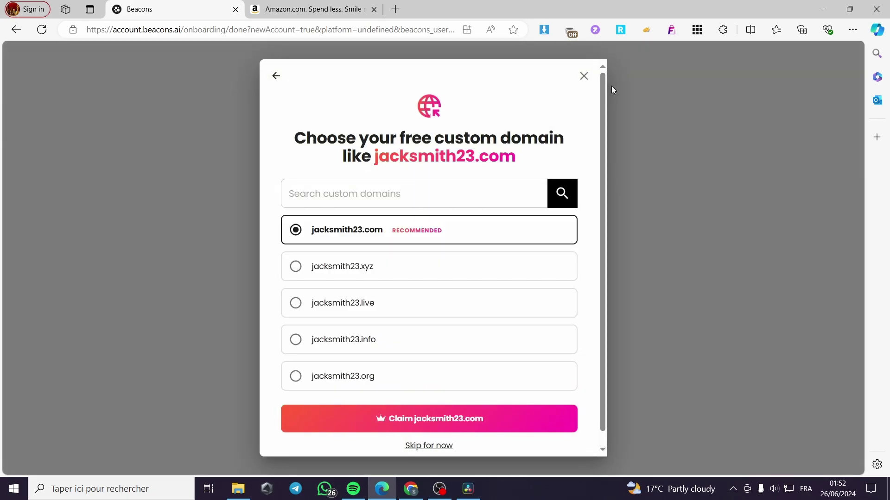
{"action": "left_click", "coordinate": [585, 76]}
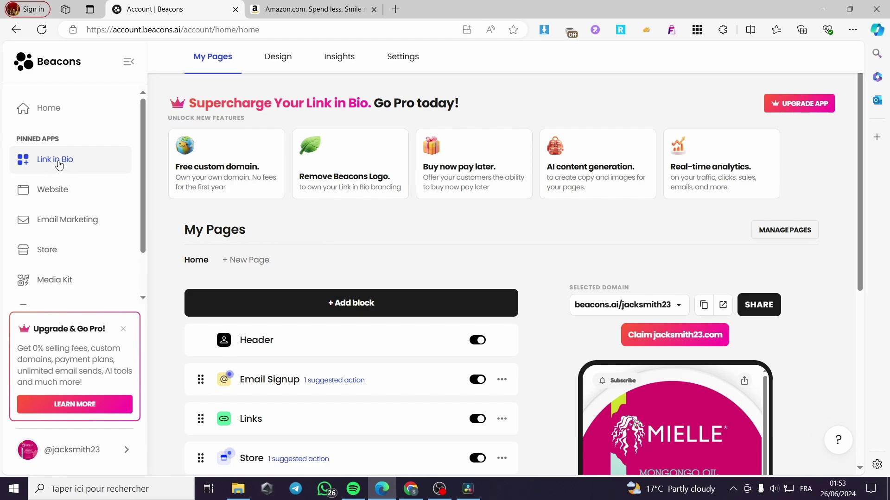
{"action": "left_click", "coordinate": [46, 107]}
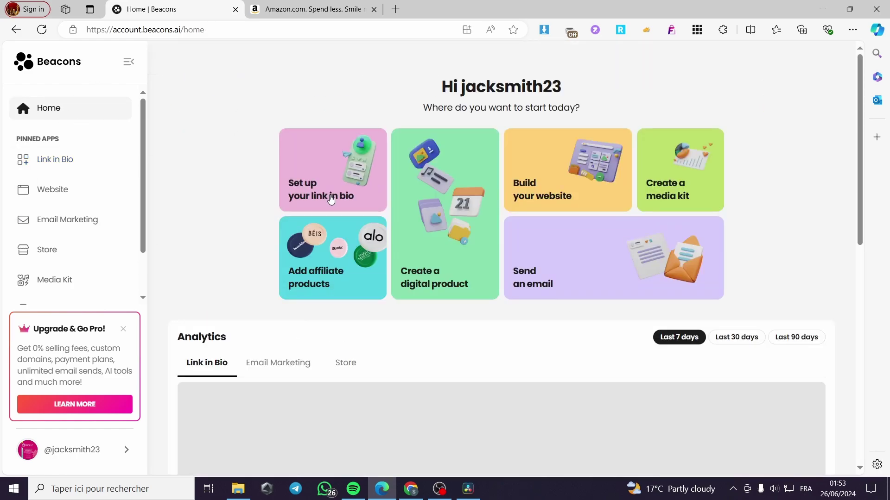
{"action": "left_click", "coordinate": [54, 166]}
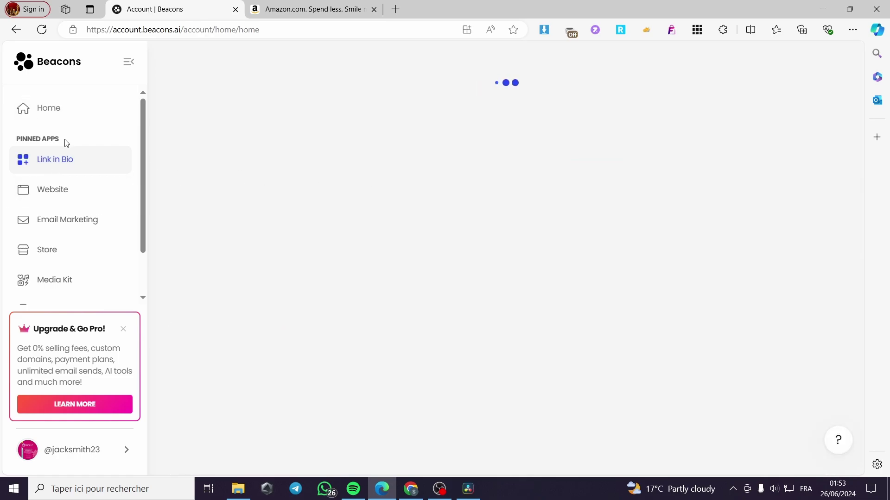
{"action": "left_click", "coordinate": [62, 197]}
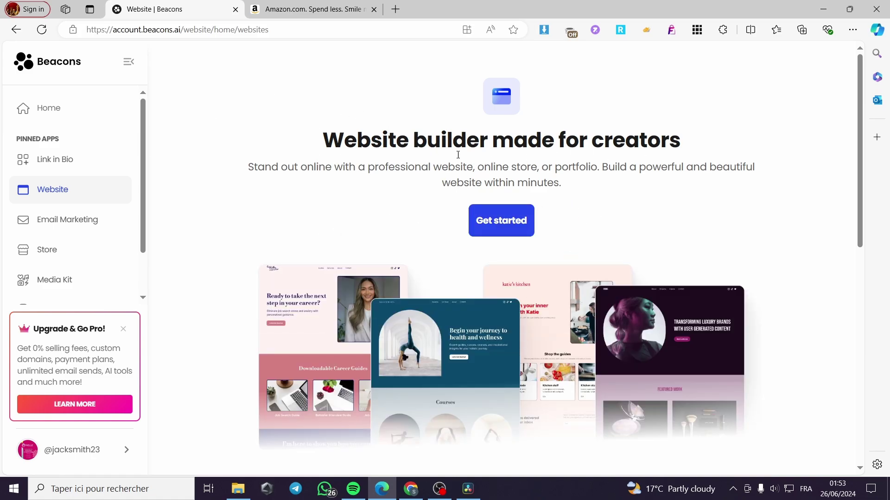
{"action": "scroll", "coordinate": [81, 227], "scroll_direction": "down", "scroll_amount": 1}
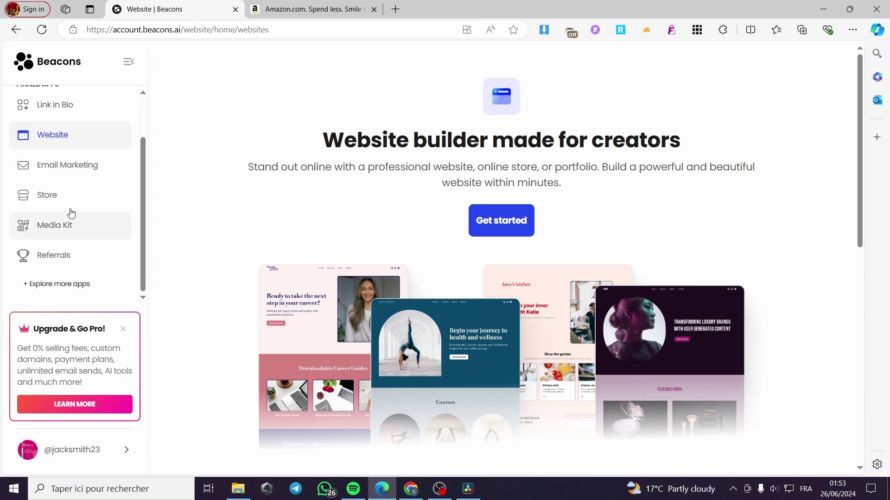
{"action": "left_click", "coordinate": [51, 198]}
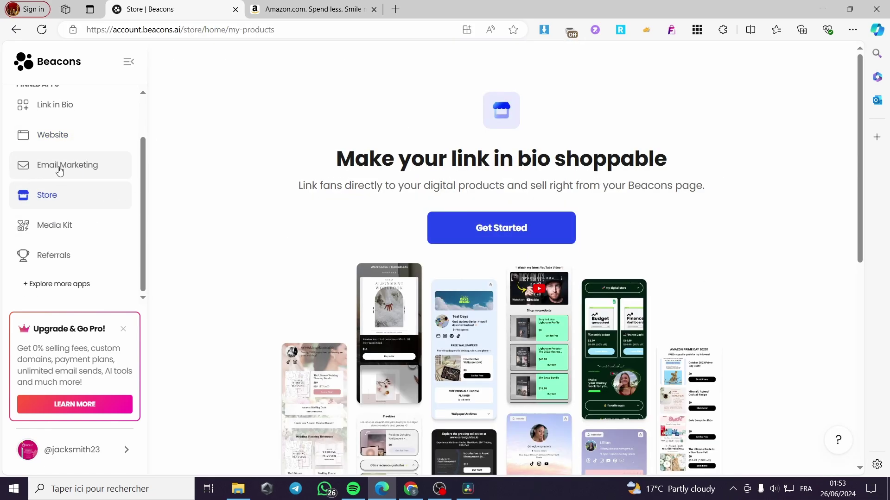
{"action": "left_click", "coordinate": [59, 171]}
{"action": "left_click", "coordinate": [61, 162]}
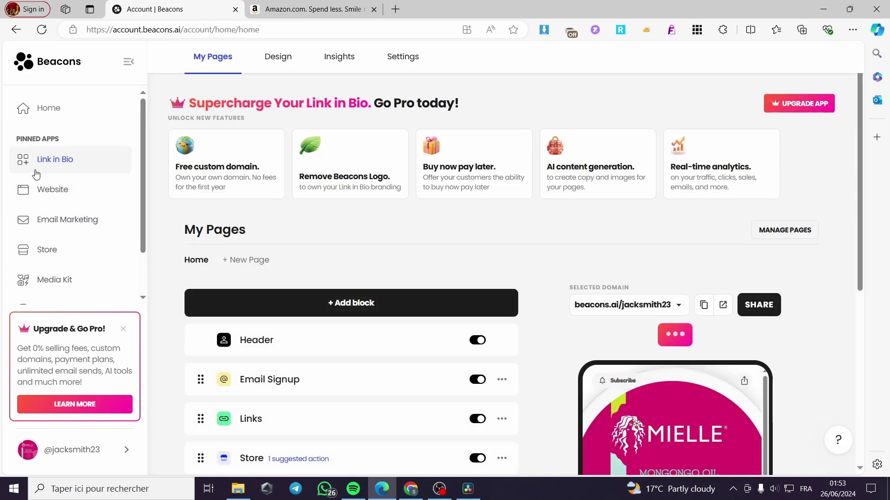
- Look over the My Pages editor and preview, then choose '+ Add block'
{"action": "scroll", "coordinate": [557, 242], "scroll_direction": "down", "scroll_amount": 3}
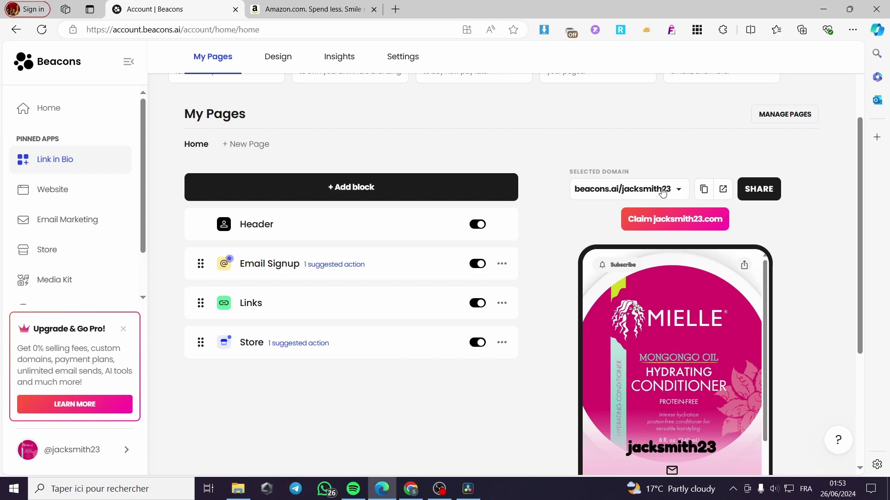
{"action": "scroll", "coordinate": [692, 187], "scroll_direction": "down", "scroll_amount": 3}
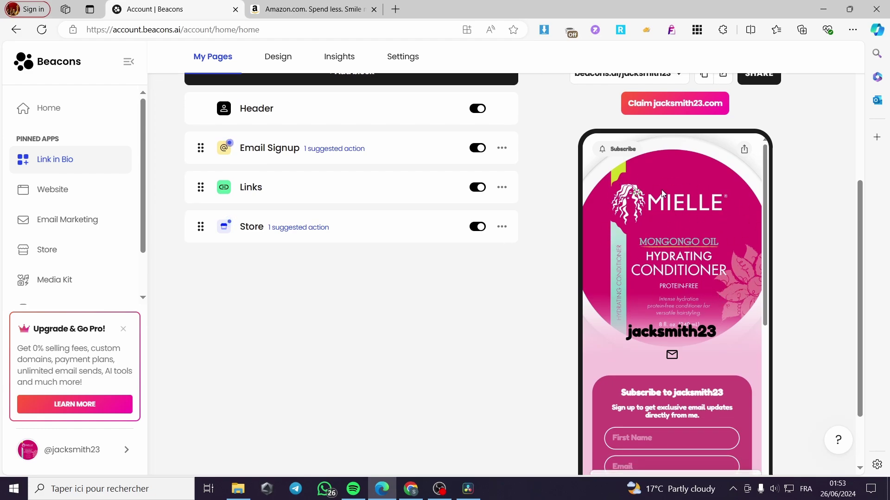
{"action": "scroll", "coordinate": [610, 330], "scroll_direction": "down", "scroll_amount": 1}
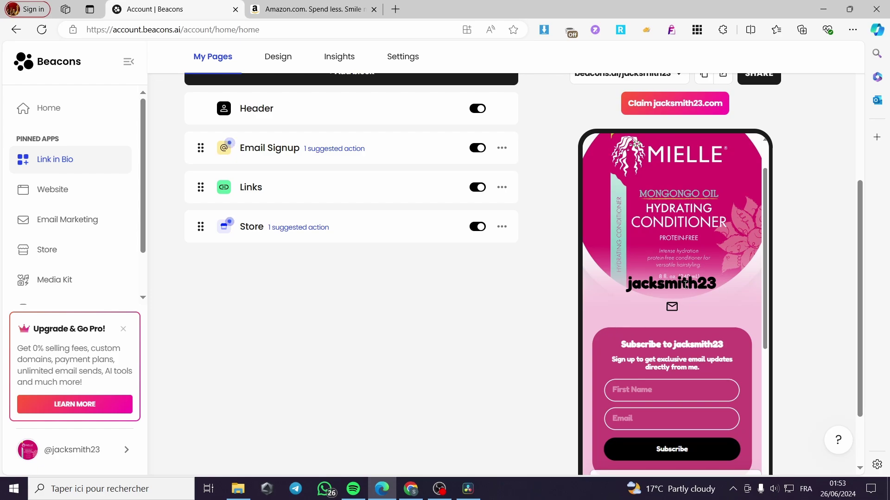
{"action": "scroll", "coordinate": [685, 285], "scroll_direction": "up", "scroll_amount": 3}
{"action": "scroll", "coordinate": [330, 323], "scroll_direction": "up", "scroll_amount": 3}
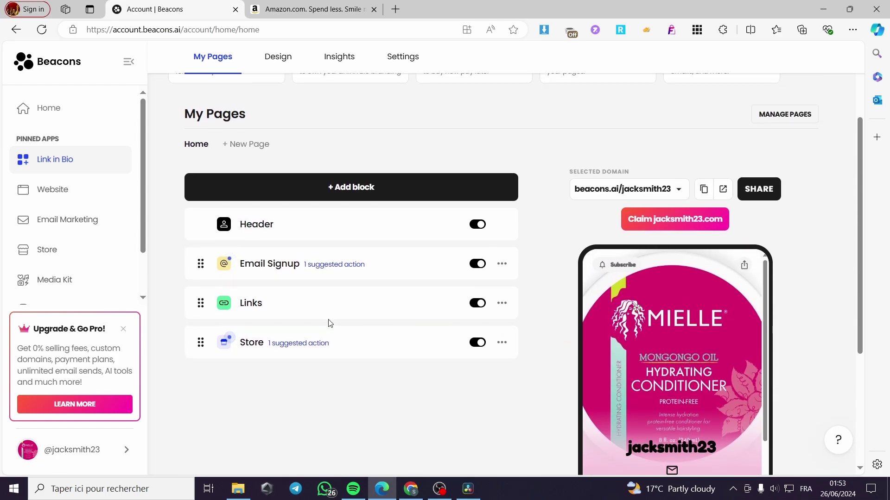
{"action": "scroll", "coordinate": [706, 434], "scroll_direction": "down", "scroll_amount": 1}
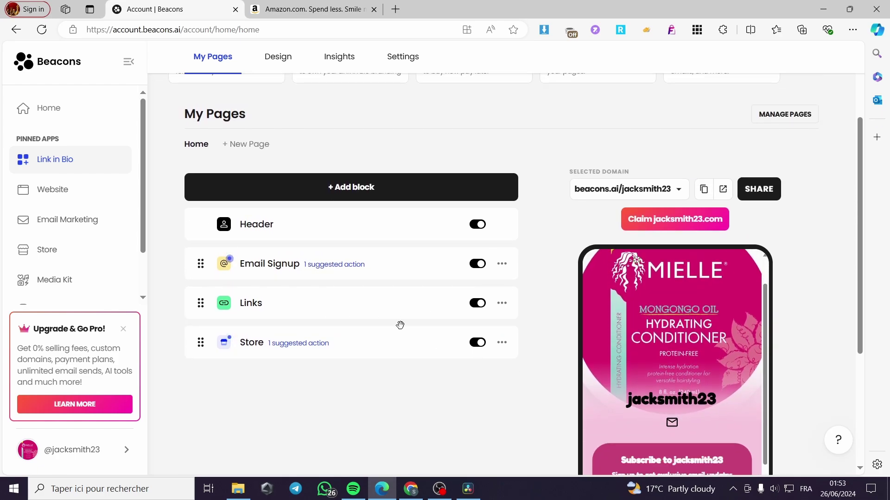
{"action": "left_click", "coordinate": [361, 192]}
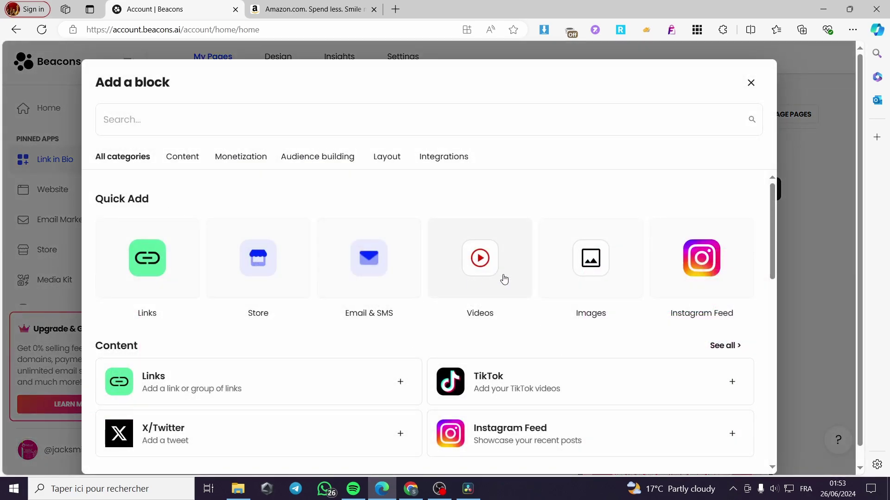
{"action": "scroll", "coordinate": [504, 279], "scroll_direction": "down", "scroll_amount": 3}
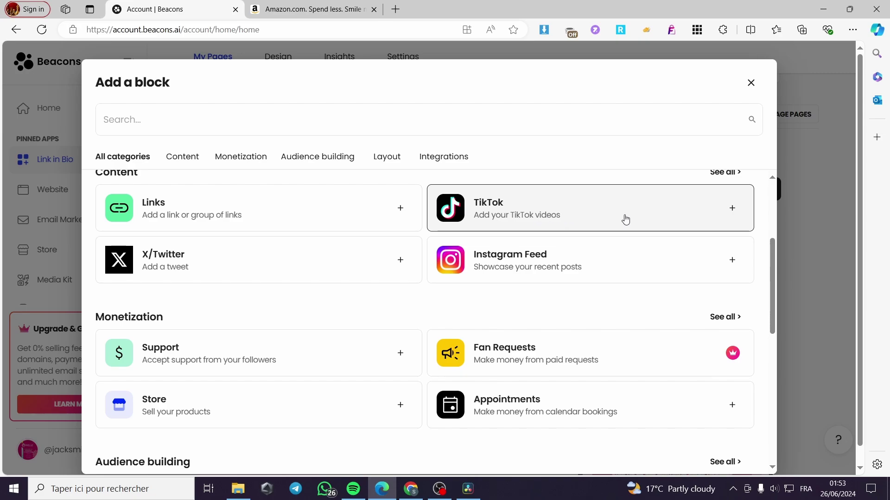
{"action": "scroll", "coordinate": [625, 219], "scroll_direction": "down", "scroll_amount": 3}
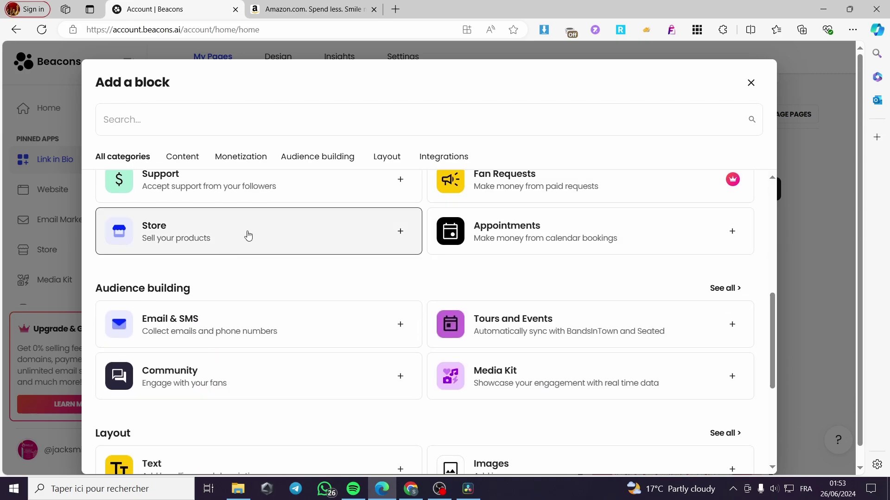
{"action": "scroll", "coordinate": [418, 310], "scroll_direction": "down", "scroll_amount": 4}
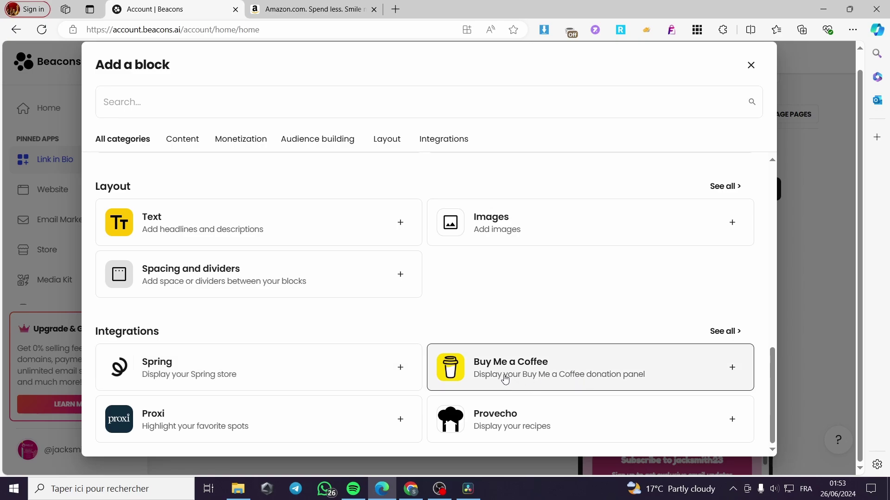
{"action": "scroll", "coordinate": [507, 377], "scroll_direction": "up", "scroll_amount": 7}
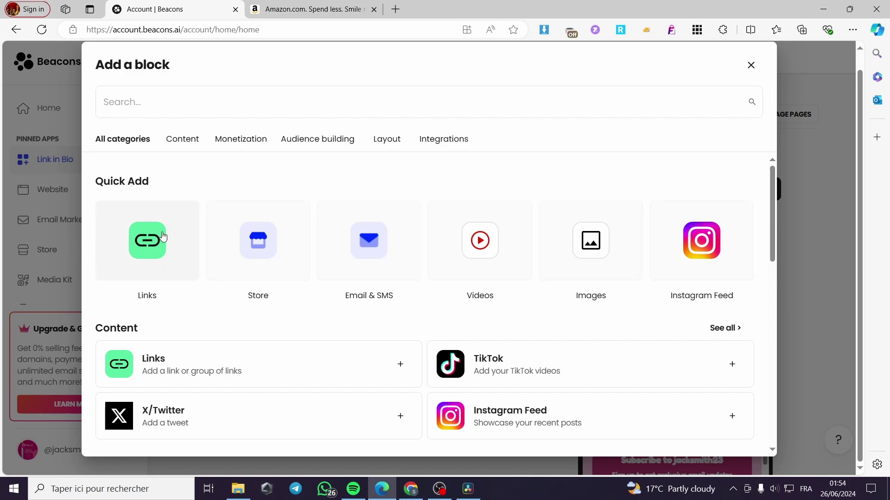
- Add a Links block from Quick Add and switch to the Amazon browser tab
{"action": "left_click", "coordinate": [559, 251]}
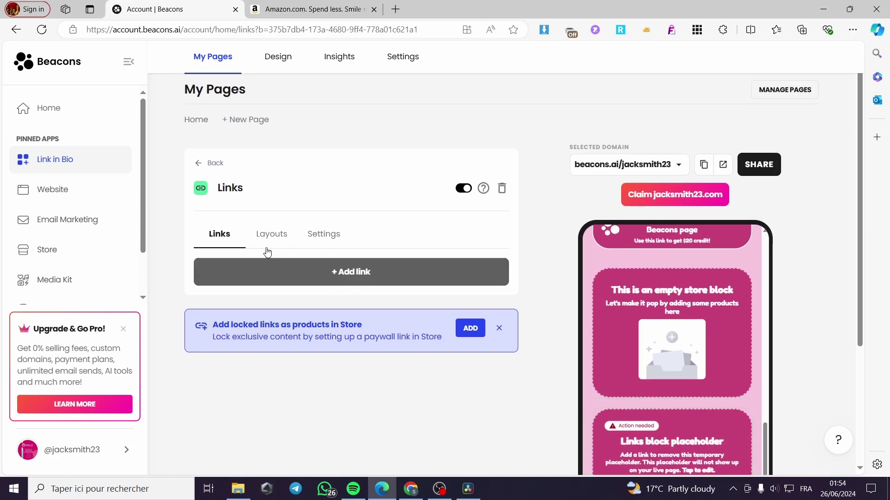
{"action": "left_click", "coordinate": [312, 6]}
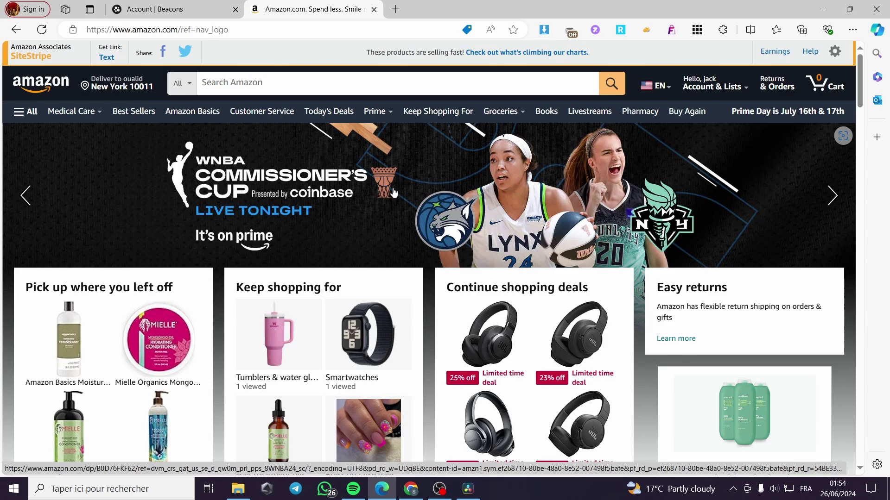
- Find and open the Sony ULT WEAR headphones product page on Amazon
{"action": "scroll", "coordinate": [393, 193], "scroll_direction": "down", "scroll_amount": 3}
{"action": "left_click", "coordinate": [176, 9]}
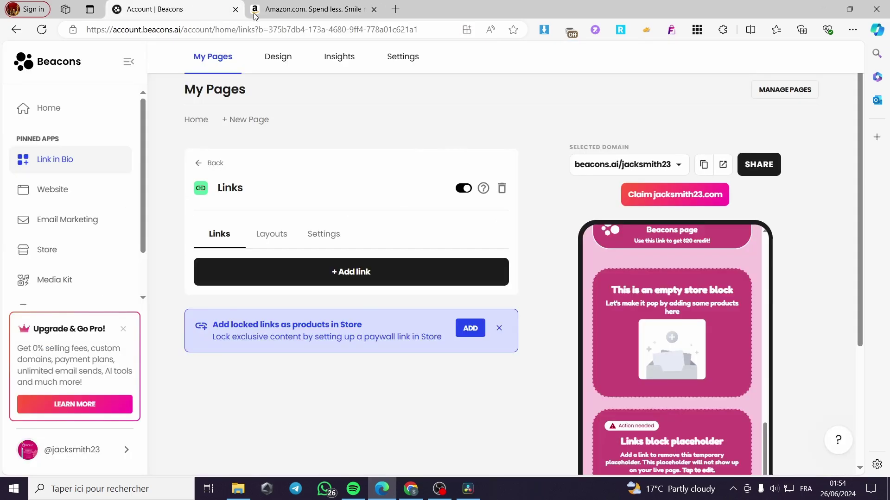
{"action": "left_click", "coordinate": [297, 9]}
{"action": "scroll", "coordinate": [501, 313], "scroll_direction": "down", "scroll_amount": 15}
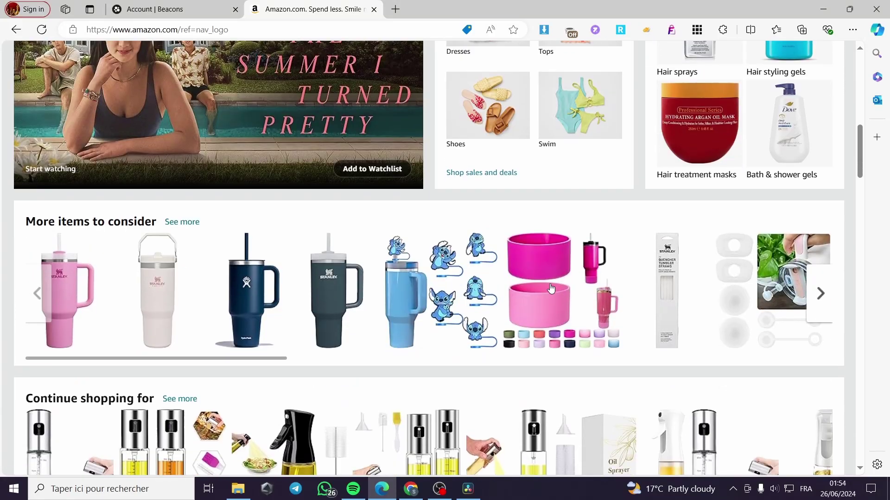
{"action": "scroll", "coordinate": [384, 274], "scroll_direction": "down", "scroll_amount": 8}
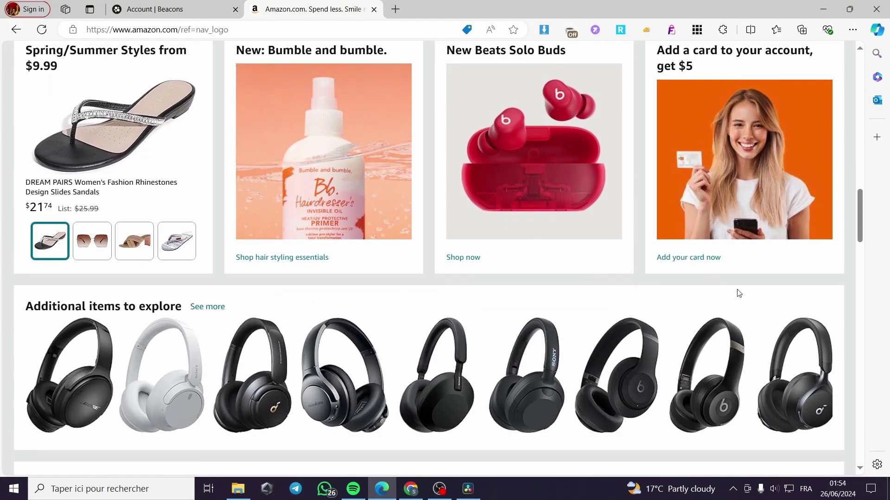
{"action": "scroll", "coordinate": [723, 204], "scroll_direction": "down", "scroll_amount": 7}
{"action": "scroll", "coordinate": [471, 314], "scroll_direction": "up", "scroll_amount": 6}
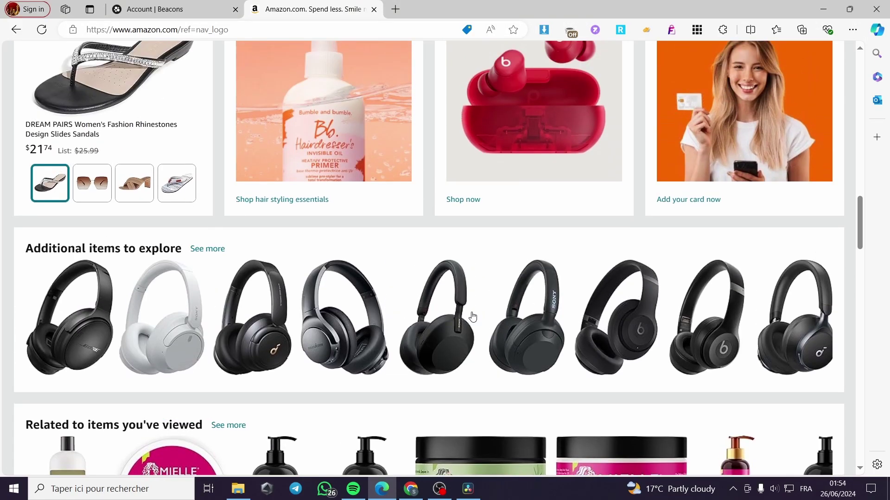
{"action": "scroll", "coordinate": [565, 315], "scroll_direction": "down", "scroll_amount": 2}
{"action": "left_click", "coordinate": [546, 237]}
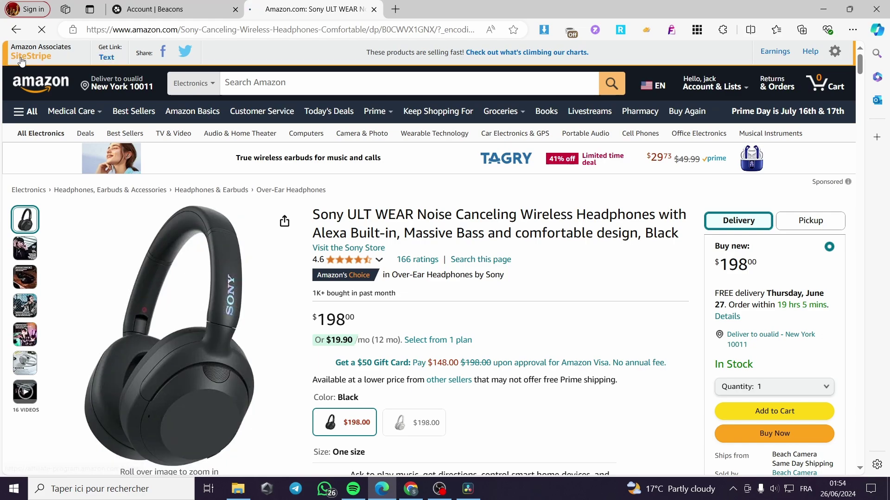
- Generate a SiteStripe Get Link text short link and copy it
{"action": "left_click", "coordinate": [109, 64]}
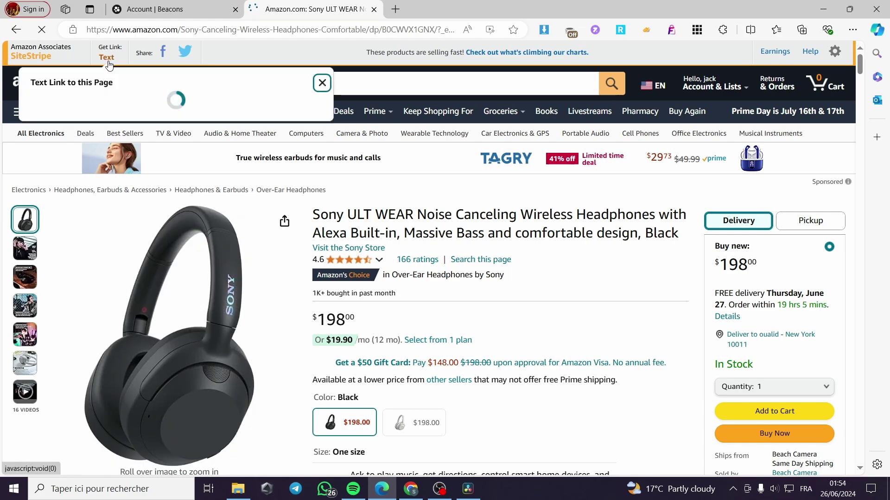
{"action": "right_click", "coordinate": [106, 167]}
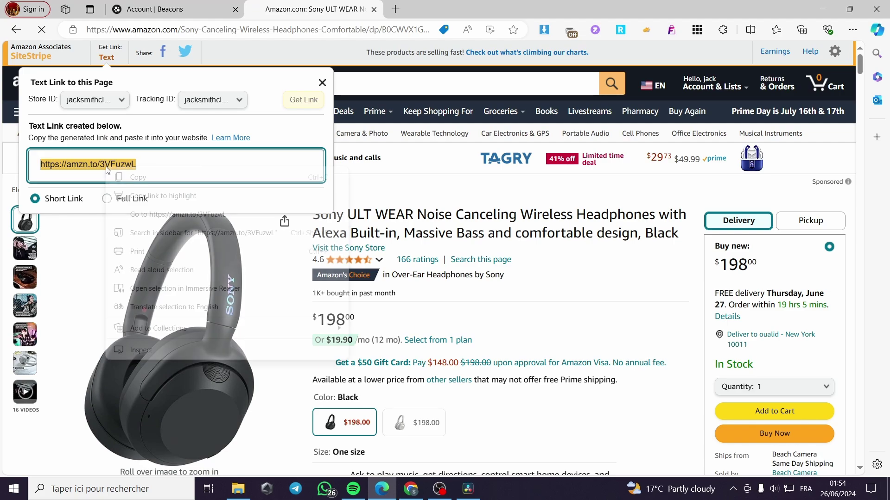
{"action": "left_click", "coordinate": [135, 173]}
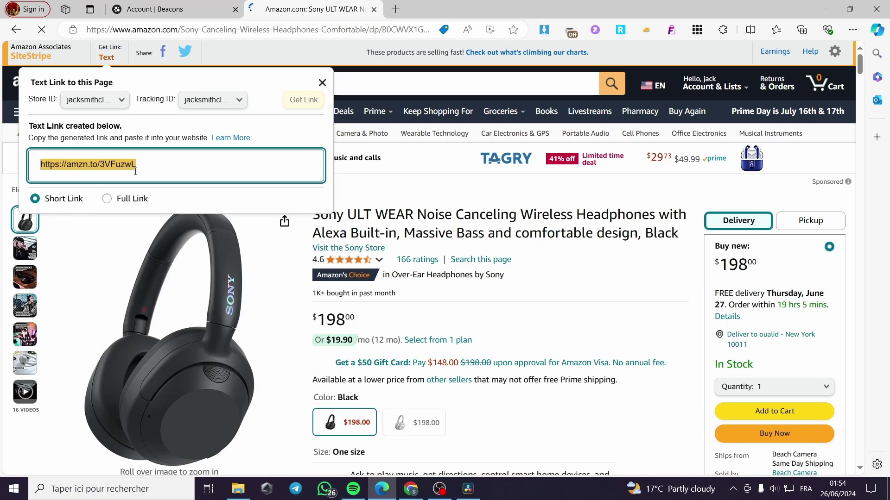
- Add the copied Amazon short link as a new link card in Beacons
{"action": "left_click", "coordinate": [160, 4]}
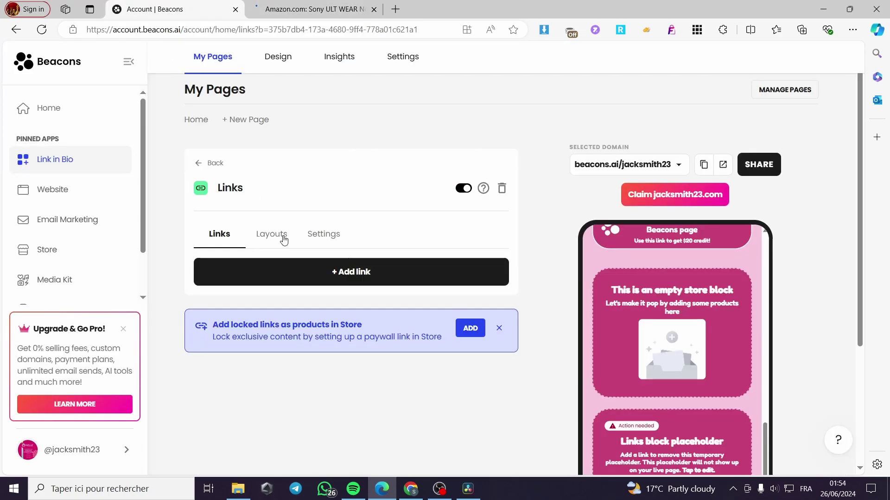
{"action": "left_click", "coordinate": [326, 277]}
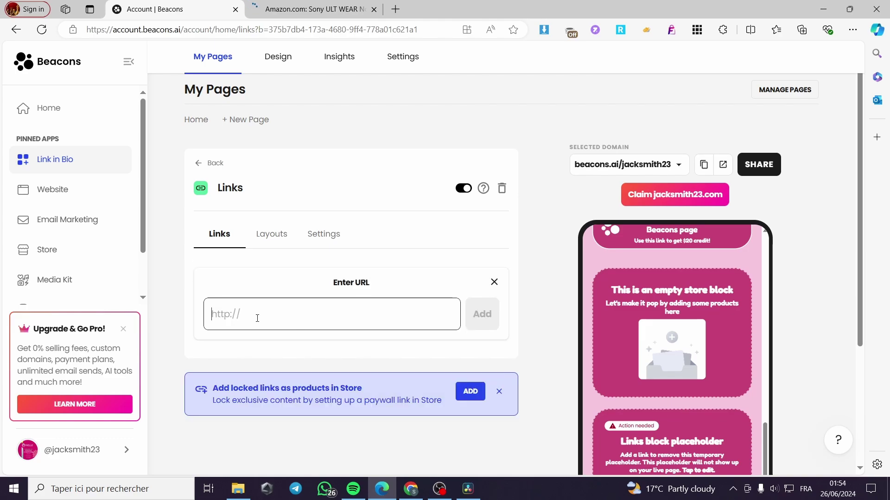
{"action": "key", "text": "ctrl+v"}
{"action": "left_click", "coordinate": [482, 315]}
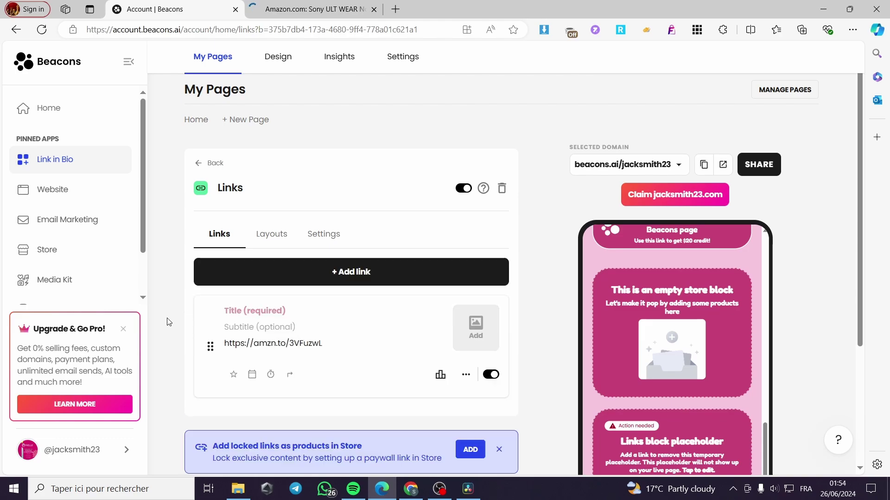
- Title the new link 'Sony ULT WEAR Noise Canceling Wireless Headphones', copied from Amazon
{"action": "left_click", "coordinate": [244, 312]}
{"action": "key", "text": "Tab"}
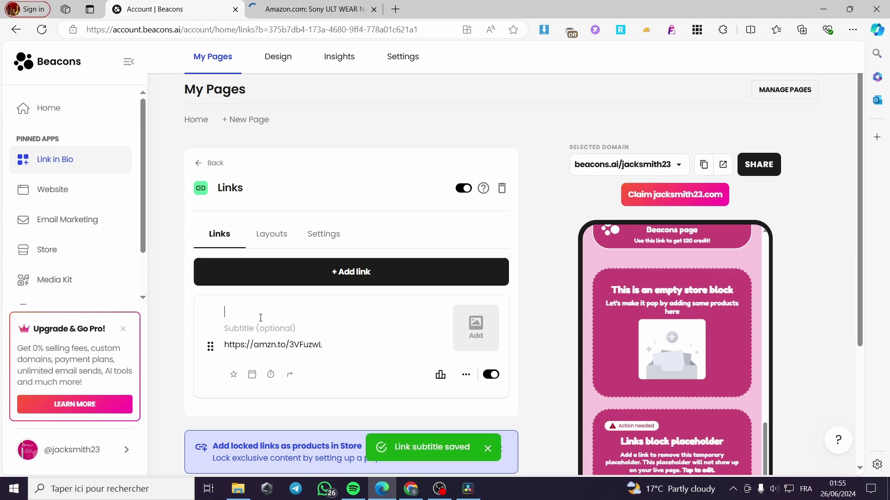
{"action": "left_click", "coordinate": [315, 9]}
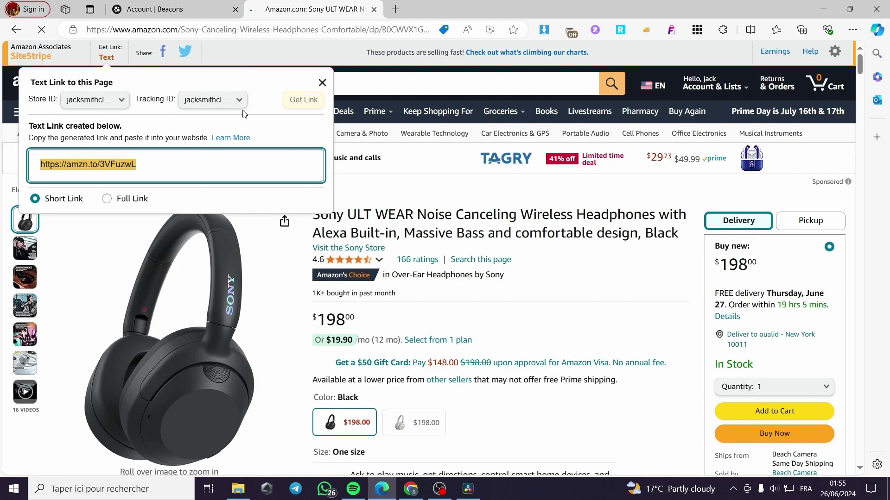
{"action": "left_click", "coordinate": [321, 82]}
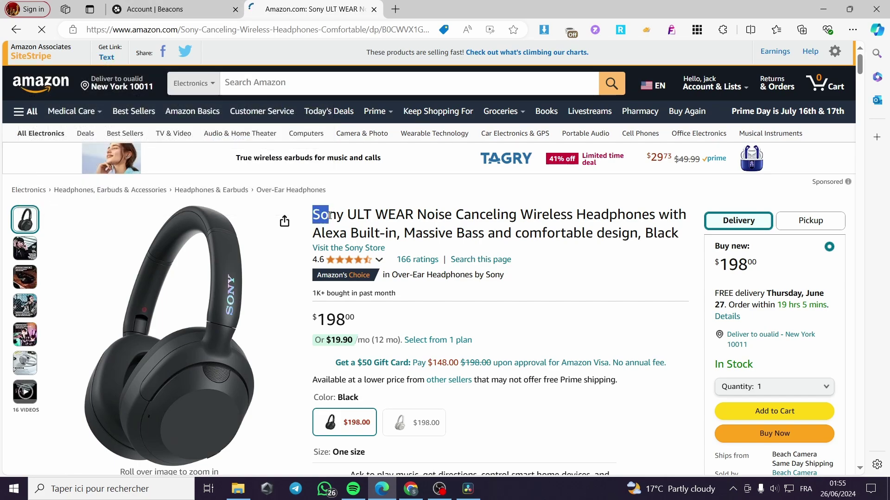
{"action": "left_click_drag", "start_coordinate": [329, 215], "coordinate": [669, 209]}
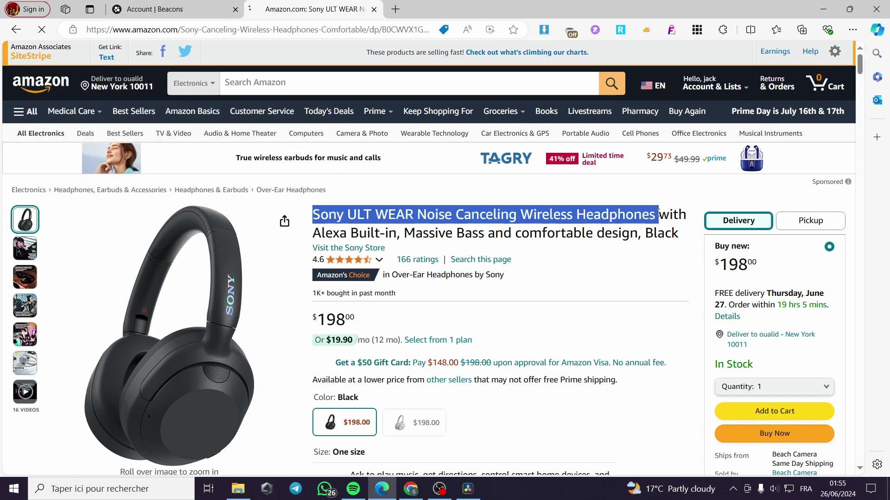
{"action": "right_click", "coordinate": [614, 216]}
{"action": "left_click", "coordinate": [630, 229]}
{"action": "left_click", "coordinate": [174, 5]}
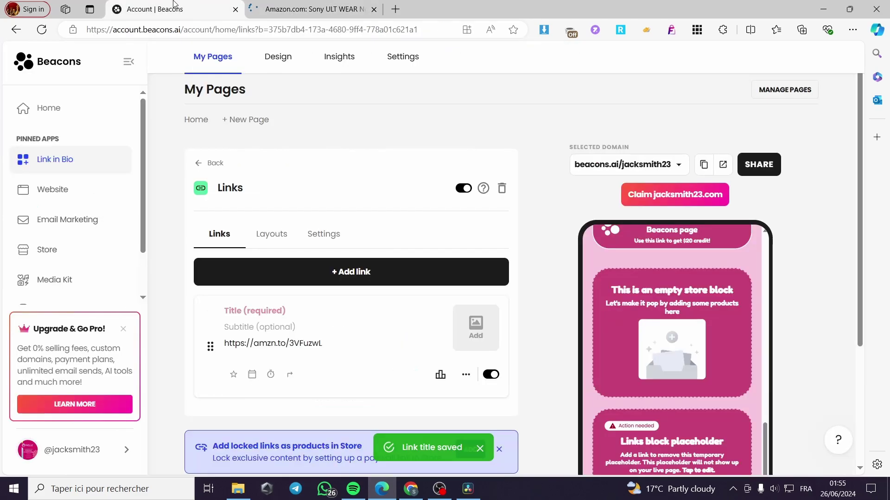
{"action": "left_click", "coordinate": [260, 311]}
{"action": "key", "text": "ctrl+v"}
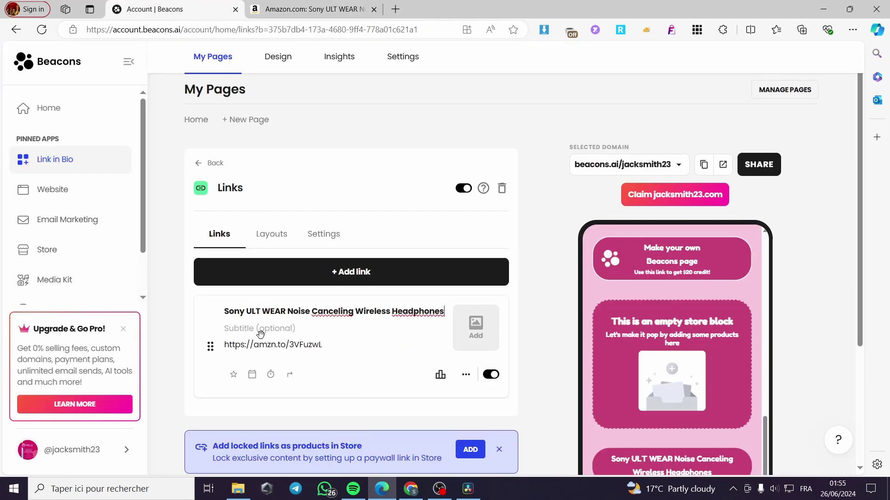
- Set the link's subtitle to the headphones' product description copied from Amazon
{"action": "left_click", "coordinate": [264, 332]}
{"action": "left_click", "coordinate": [296, 9]}
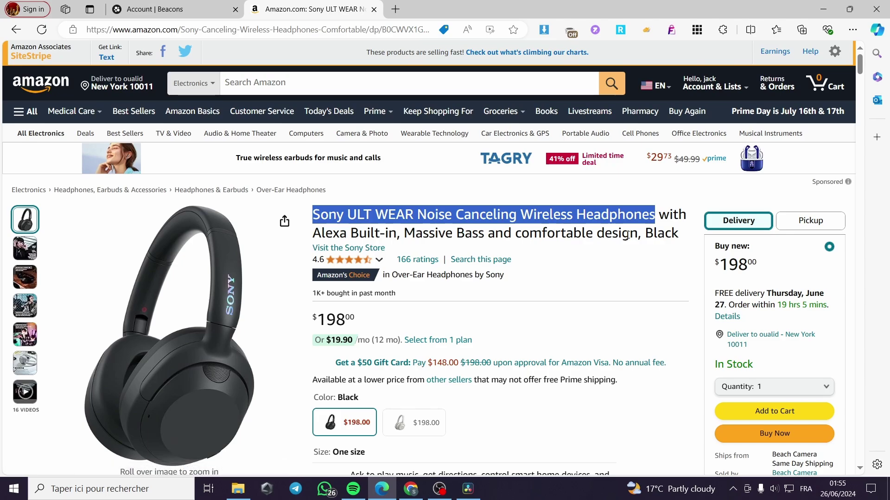
{"action": "left_click_drag", "start_coordinate": [659, 215], "coordinate": [686, 240]}
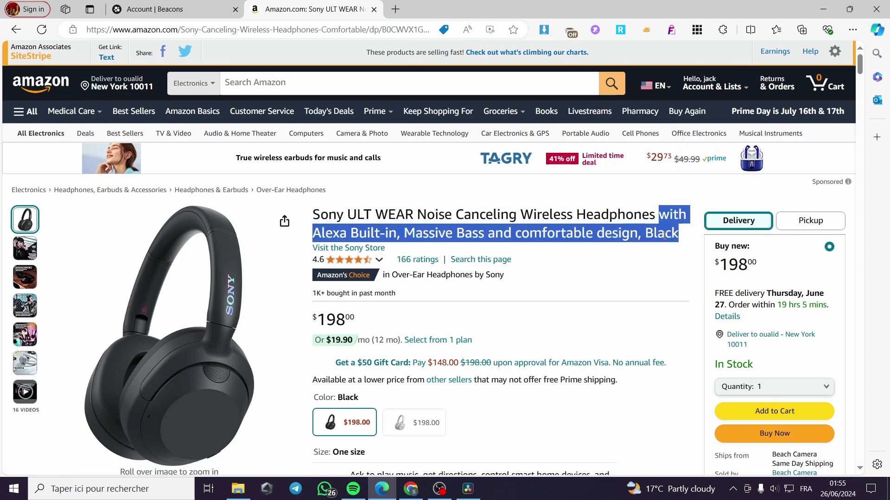
{"action": "right_click", "coordinate": [686, 240]}
{"action": "left_click", "coordinate": [675, 244]}
{"action": "left_click", "coordinate": [171, 9]}
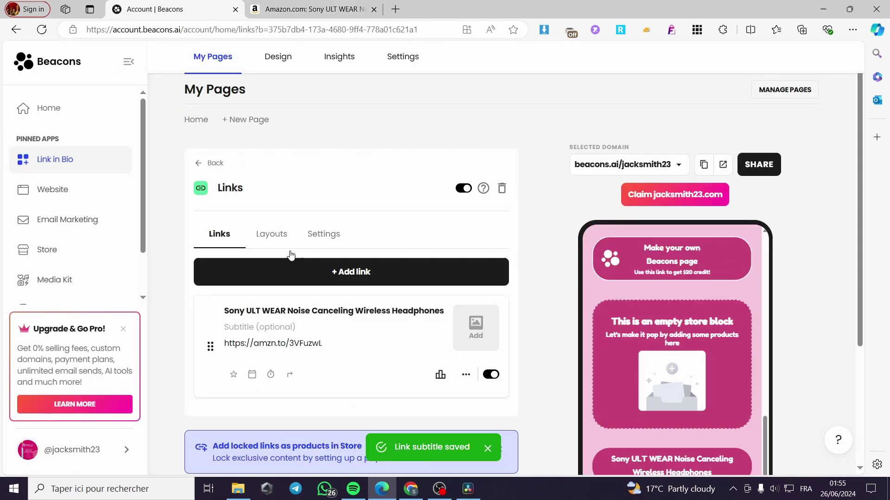
{"action": "left_click", "coordinate": [273, 337]}
{"action": "key", "text": "ctrl+v"}
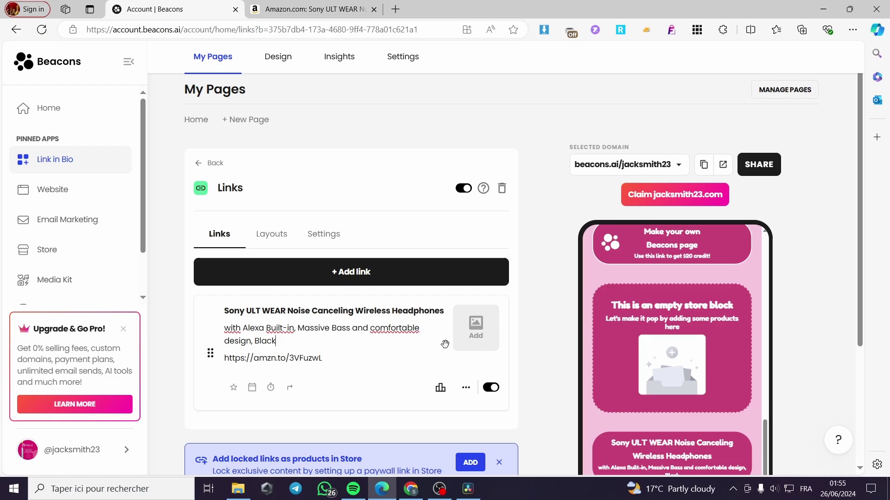
{"action": "left_click", "coordinate": [481, 328]}
- Save the Sony headphones product photo from Amazon to the computer
{"action": "left_click", "coordinate": [310, 9]}
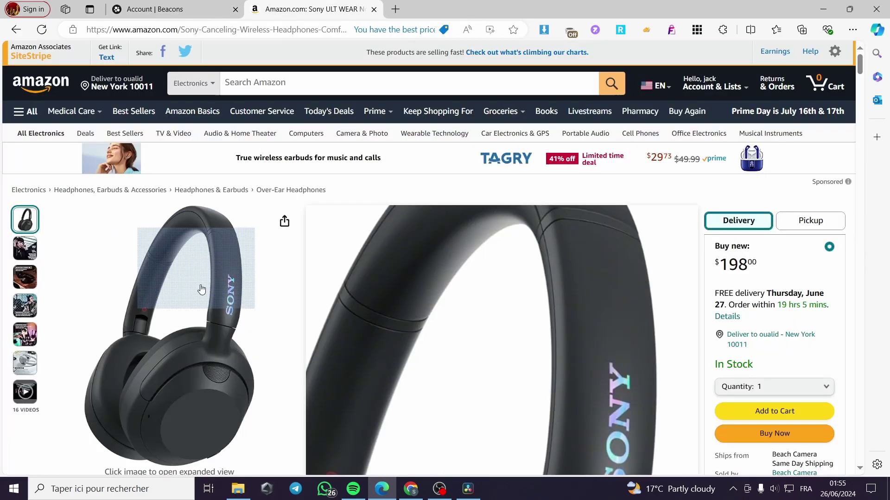
{"action": "left_click", "coordinate": [201, 289]}
{"action": "right_click", "coordinate": [388, 223]}
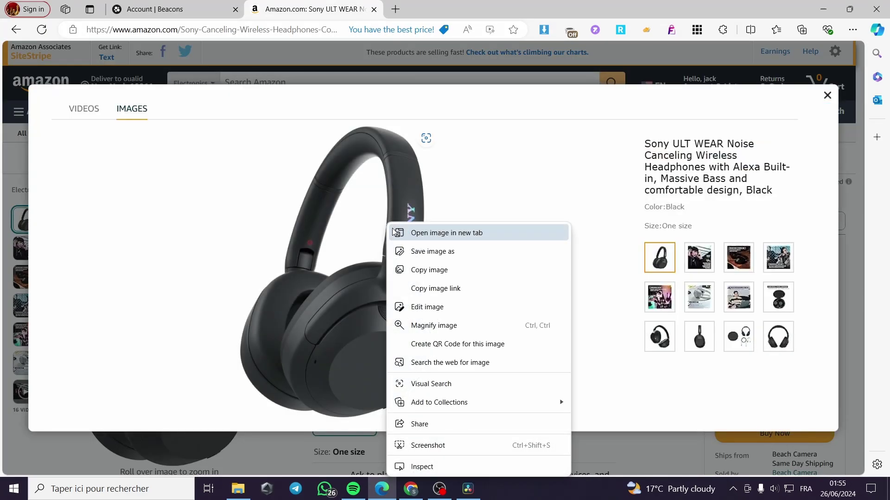
{"action": "left_click", "coordinate": [437, 251]}
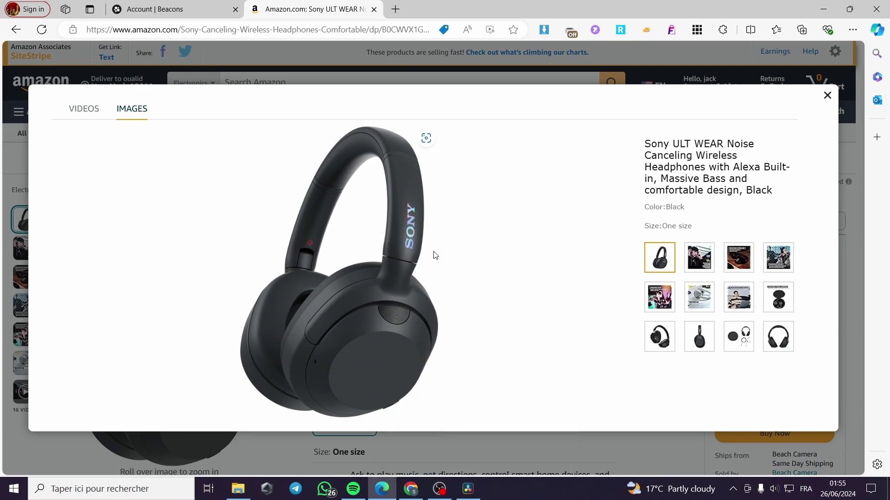
{"action": "left_click", "coordinate": [570, 298]}
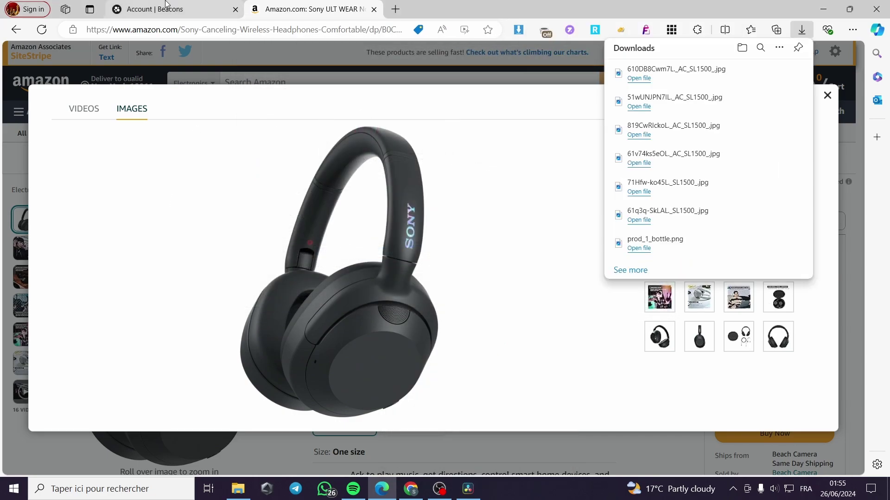
- Upload the saved headphones photo as the link thumbnail, cropped toward the bottom
{"action": "left_click", "coordinate": [176, 9]}
{"action": "left_click", "coordinate": [448, 150]}
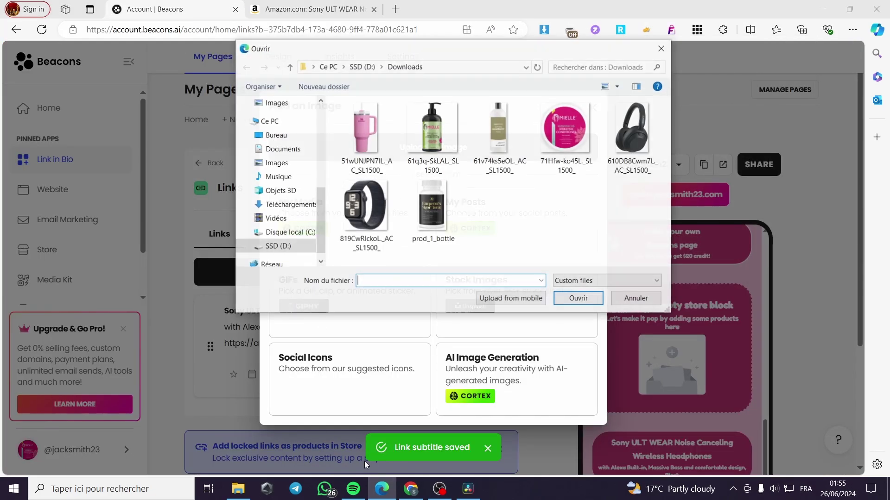
{"action": "left_click", "coordinate": [633, 132]}
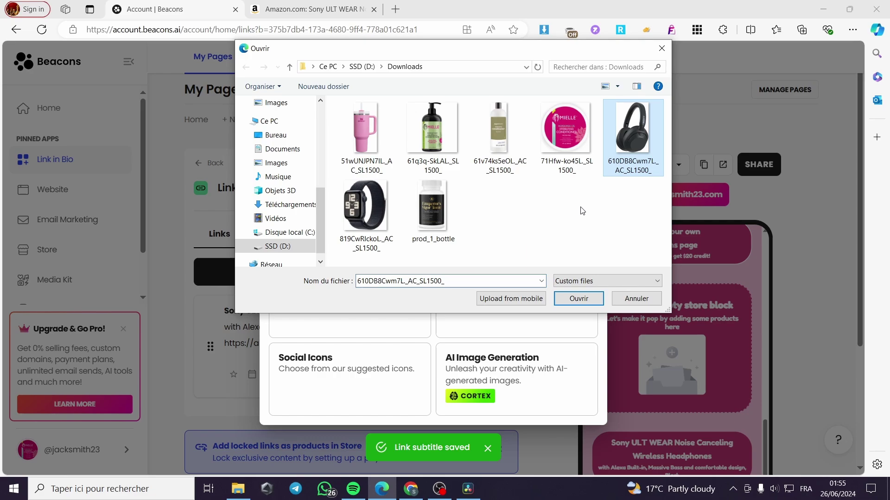
{"action": "left_click", "coordinate": [578, 299]}
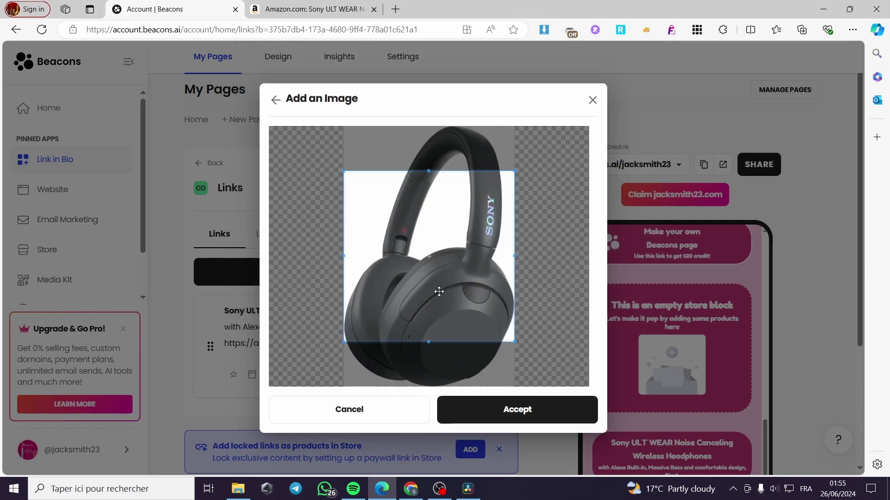
{"action": "mouse_move", "coordinate": [439, 291]}
{"action": "left_mouse_down"}
{"action": "mouse_move", "coordinate": [446, 339]}
{"action": "mouse_move", "coordinate": [444, 301]}
{"action": "left_mouse_up"}
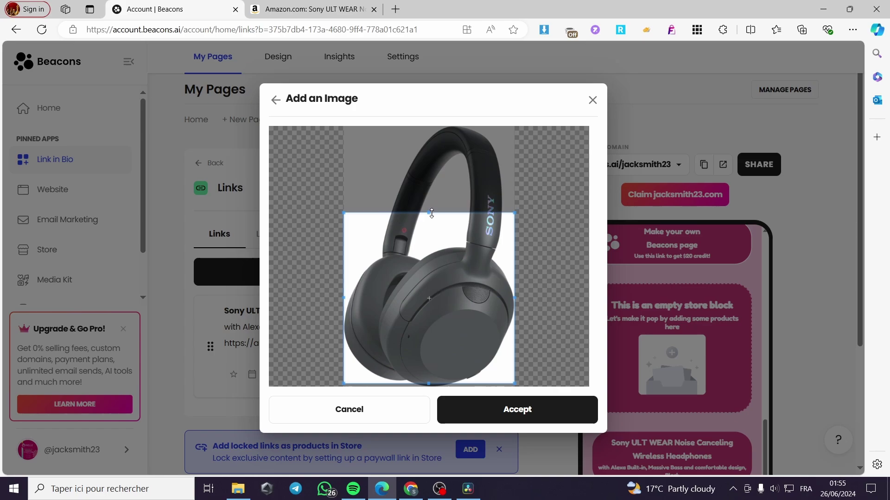
{"action": "left_click", "coordinate": [515, 408]}
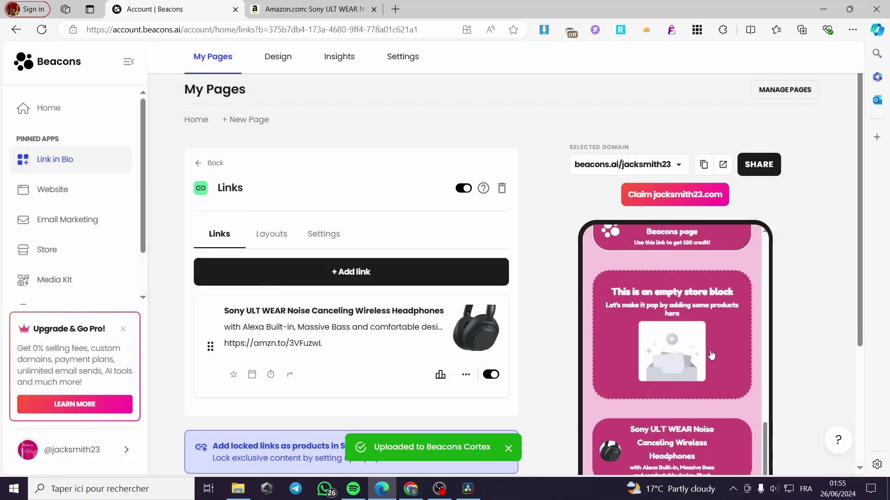
{"action": "scroll", "coordinate": [709, 405], "scroll_direction": "down", "scroll_amount": 3}
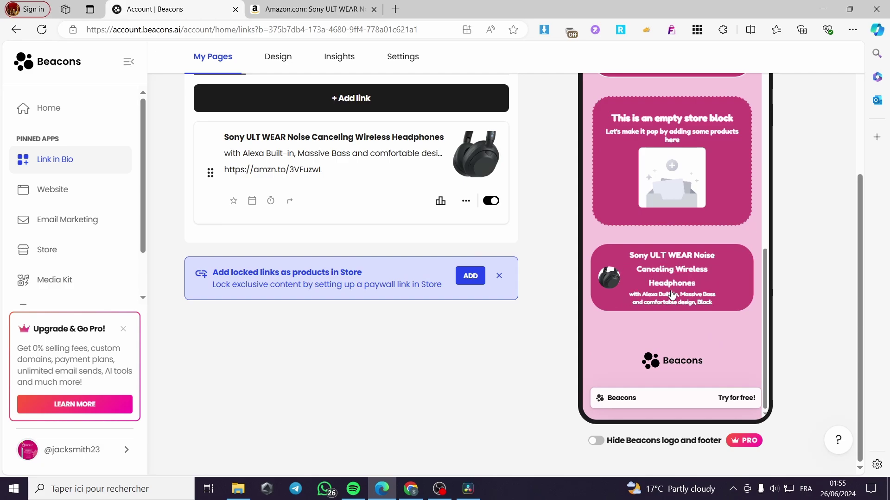
{"action": "scroll", "coordinate": [681, 254], "scroll_direction": "up", "scroll_amount": 2}
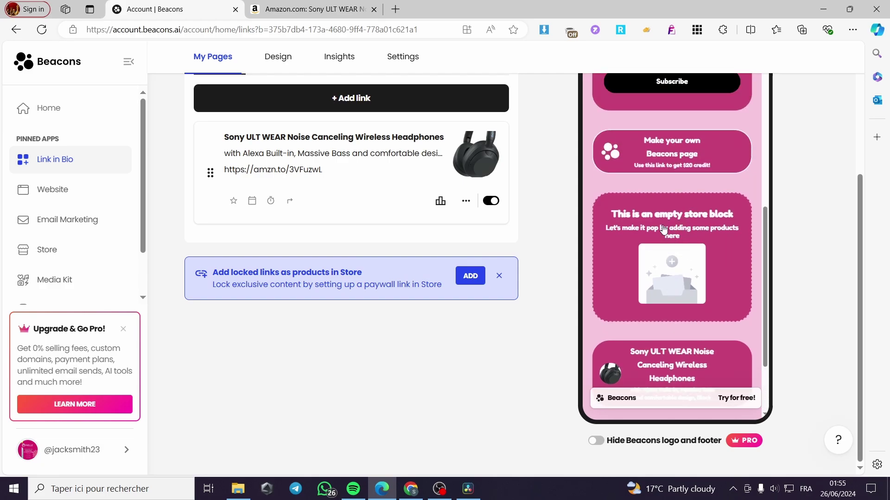
{"action": "left_click", "coordinate": [678, 270]}
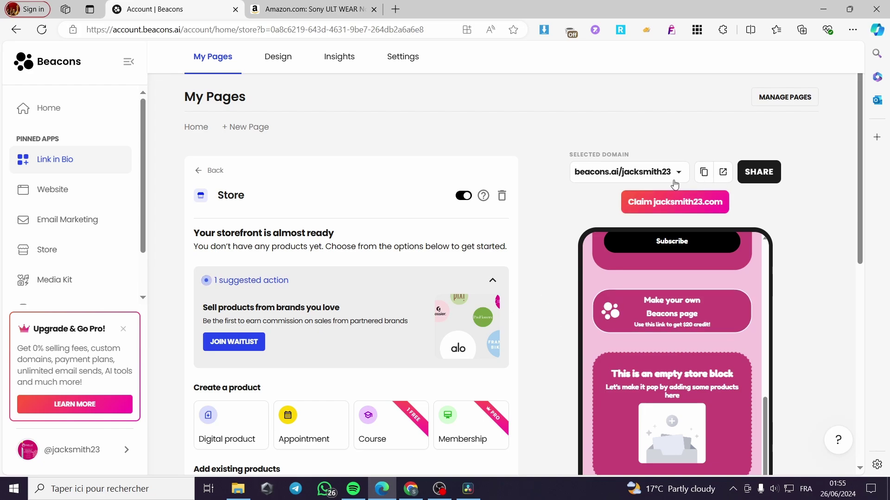
{"action": "scroll", "coordinate": [349, 321], "scroll_direction": "down", "scroll_amount": 5}
{"action": "scroll", "coordinate": [362, 343], "scroll_direction": "down", "scroll_amount": 3}
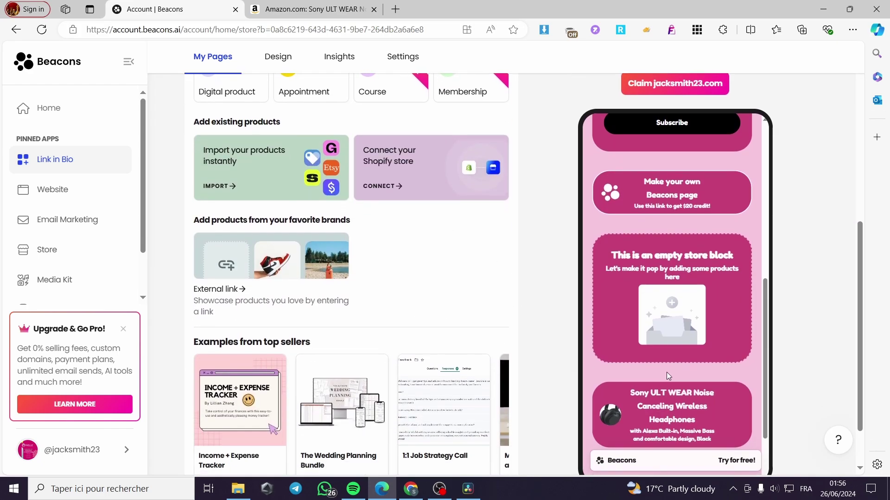
{"action": "left_click", "coordinate": [684, 405]}
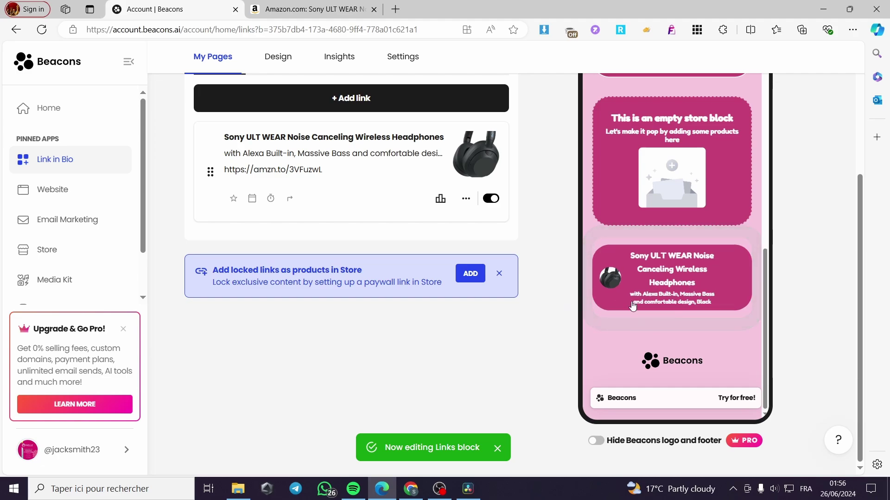
{"action": "scroll", "coordinate": [276, 323], "scroll_direction": "up", "scroll_amount": 4}
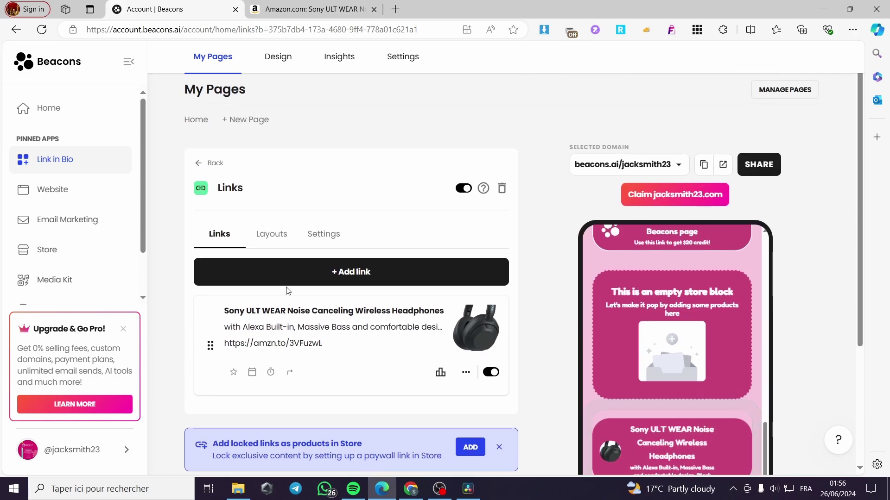
- Generate and copy the SiteStripe short link for the Bowers & Wilkins Px8 headphones
{"action": "left_click", "coordinate": [357, 273]}
{"action": "key", "text": "ctrl+Tab"}
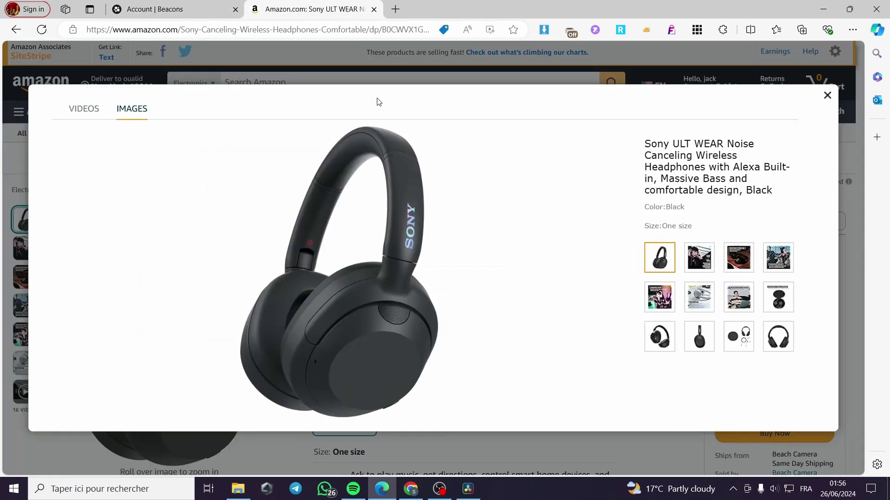
{"action": "left_click", "coordinate": [827, 96]}
{"action": "scroll", "coordinate": [367, 323], "scroll_direction": "down", "scroll_amount": 20}
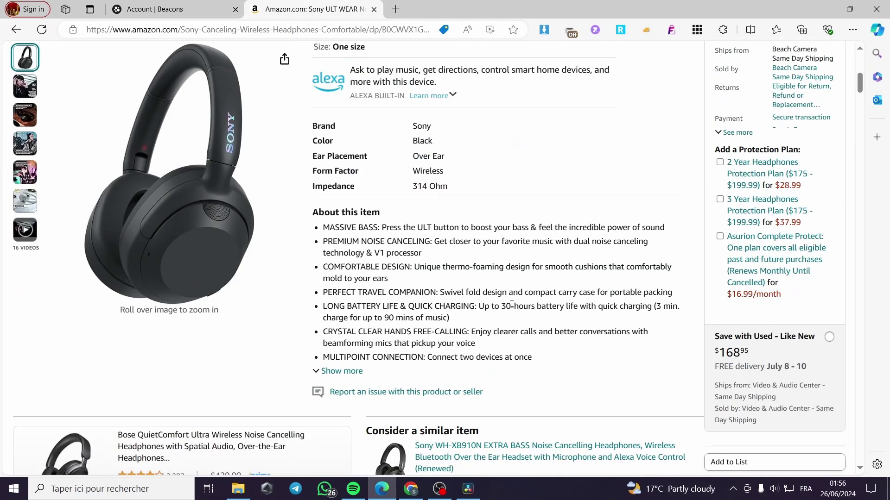
{"action": "scroll", "coordinate": [503, 191], "scroll_direction": "down", "scroll_amount": 3}
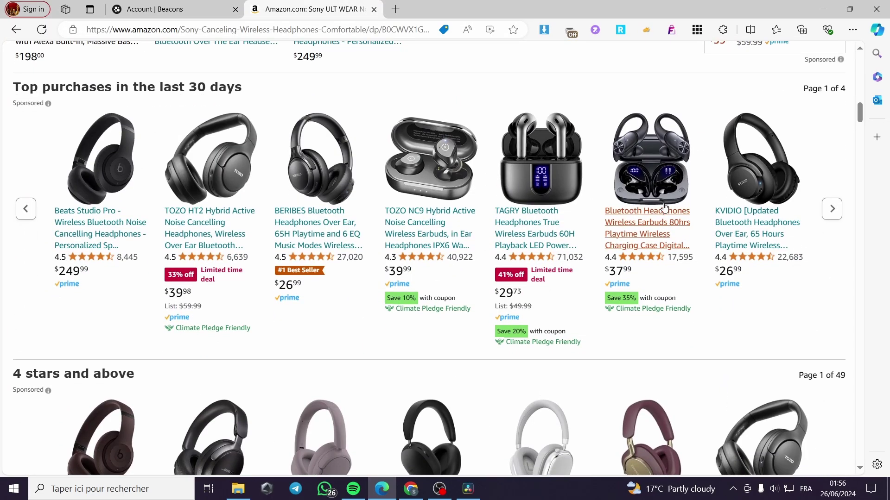
{"action": "left_click", "coordinate": [661, 296]}
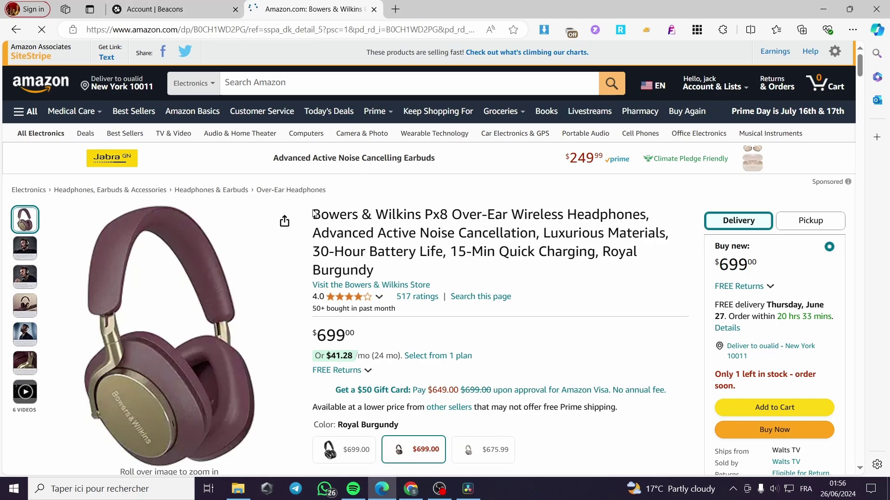
{"action": "left_click", "coordinate": [106, 57]}
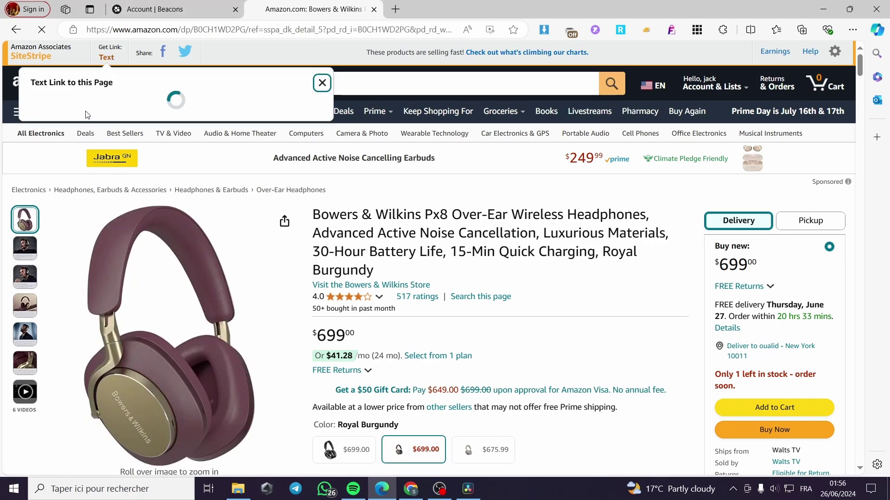
{"action": "right_click", "coordinate": [91, 161]}
{"action": "left_click", "coordinate": [114, 173]}
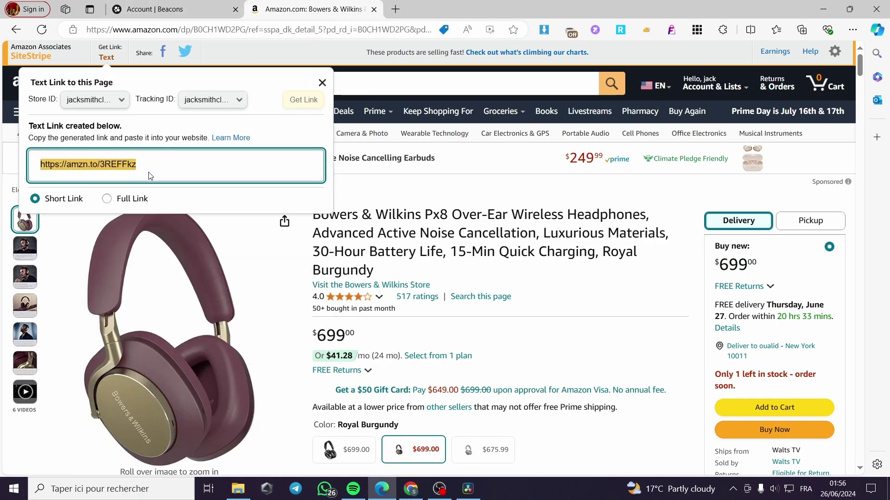
{"action": "left_click", "coordinate": [159, 6]}
{"action": "key", "text": "ctrl+v"}
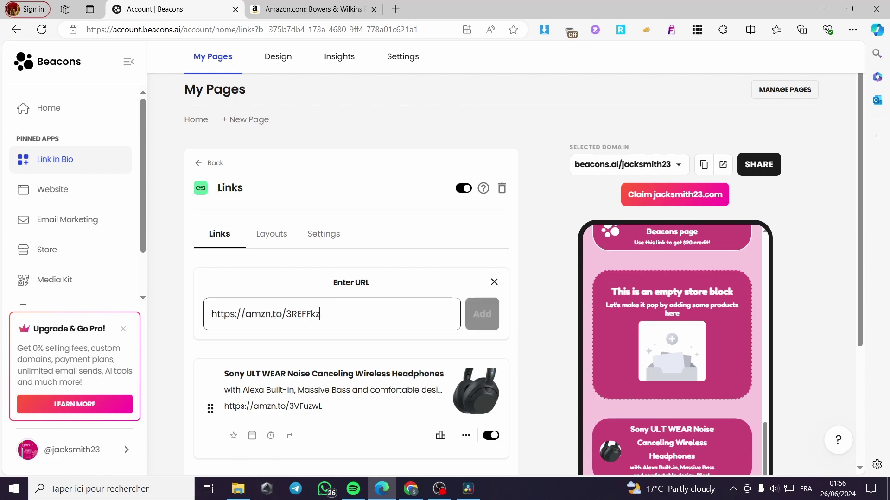
{"action": "left_click", "coordinate": [482, 314]}
{"action": "key", "text": "ctrl+Tab"}
- Save the burgundy Px8 headphones product image to Downloads
{"action": "left_click", "coordinate": [196, 314]}
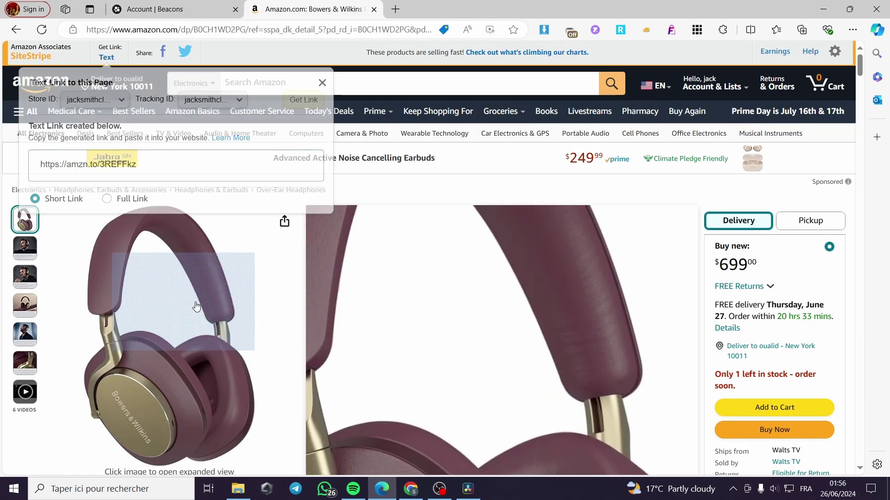
{"action": "right_click", "coordinate": [371, 223]}
{"action": "left_click", "coordinate": [425, 256]}
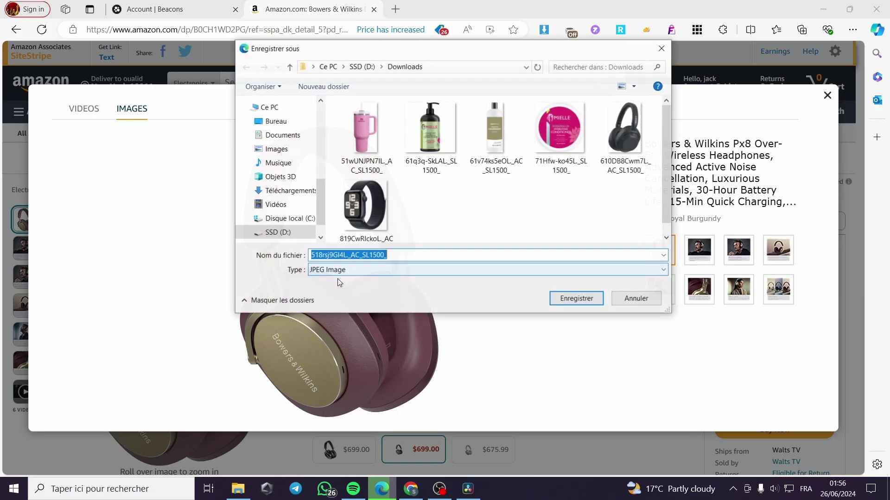
{"action": "left_click", "coordinate": [575, 297]}
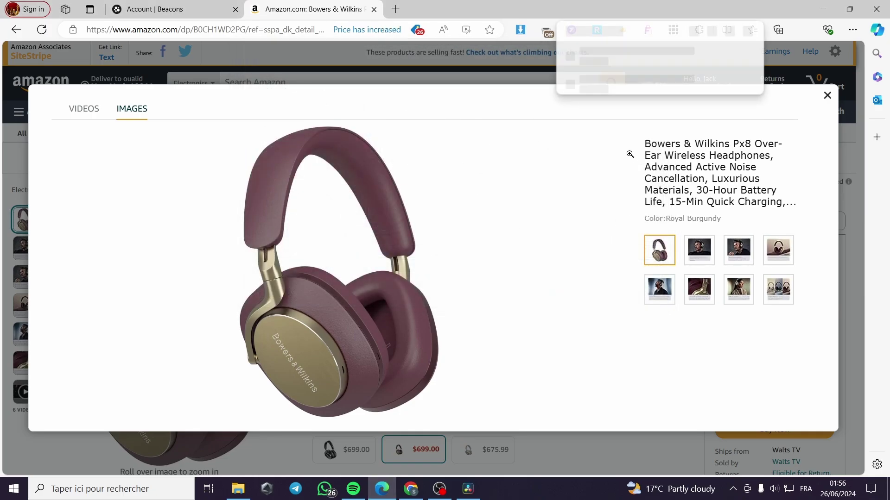
{"action": "left_click", "coordinate": [827, 95]}
- Title the new link 'Bowers & Wilkins Px8 Over-Ear Wireless Headphones'
{"action": "left_click_drag", "start_coordinate": [315, 214], "coordinate": [646, 214]}
{"action": "right_click", "coordinate": [622, 222]}
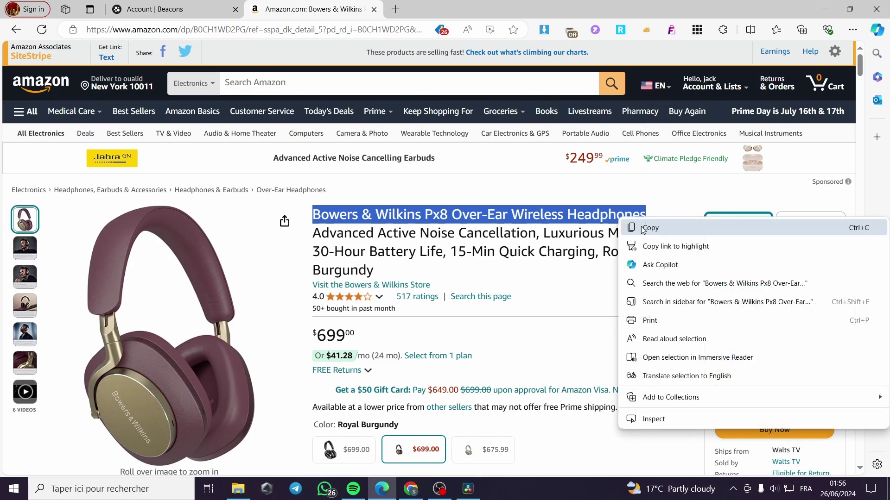
{"action": "left_click", "coordinate": [644, 228]}
{"action": "left_click", "coordinate": [145, 10]}
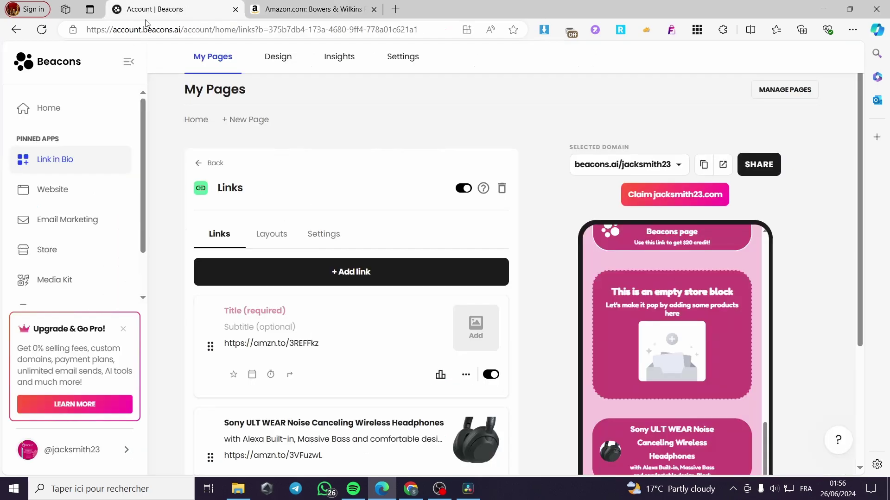
{"action": "left_click", "coordinate": [281, 313]}
{"action": "key", "text": "ctrl+v"}
- Upload the saved burgundy headphones image as the link's thumbnail
{"action": "left_click", "coordinate": [480, 335]}
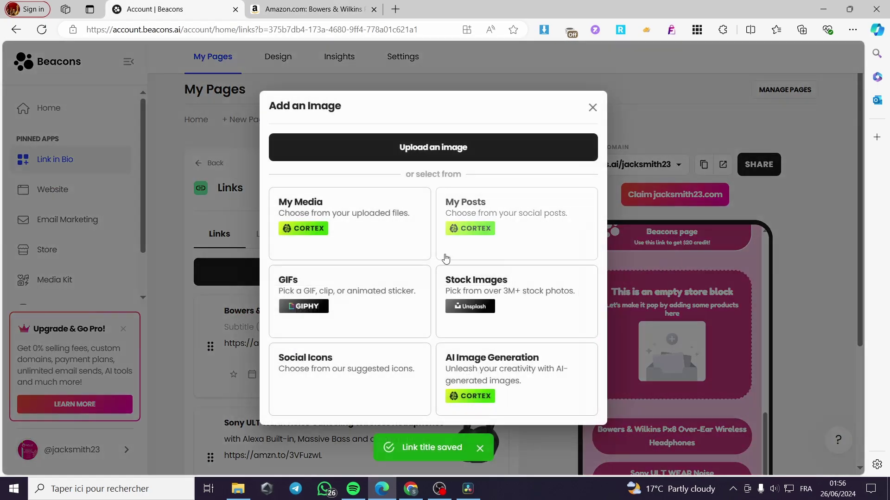
{"action": "left_click", "coordinate": [414, 148]}
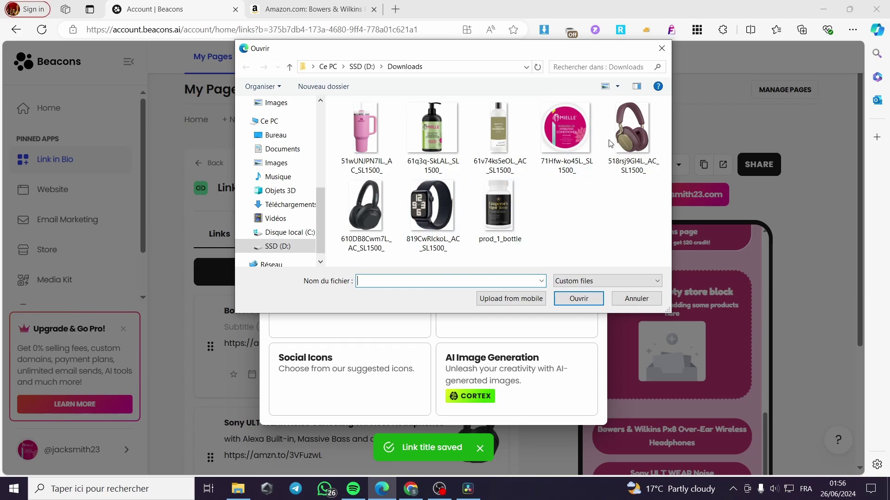
{"action": "double_click", "coordinate": [633, 132]}
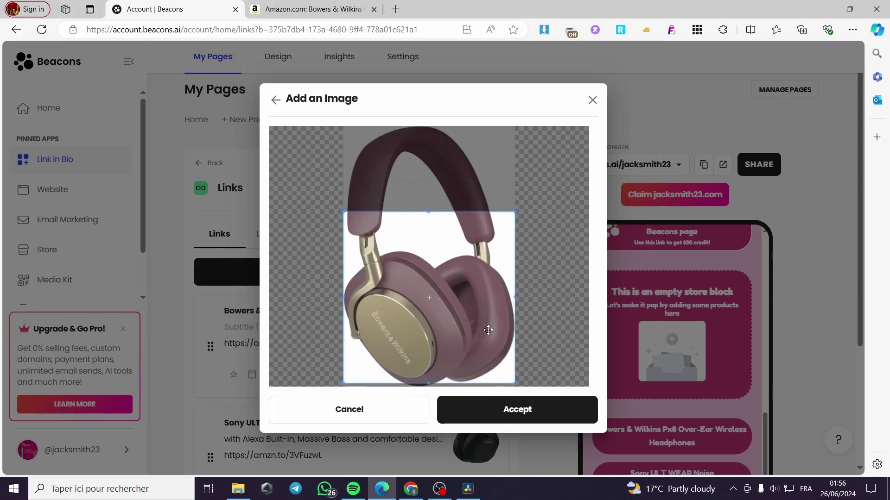
{"action": "left_click", "coordinate": [530, 420]}
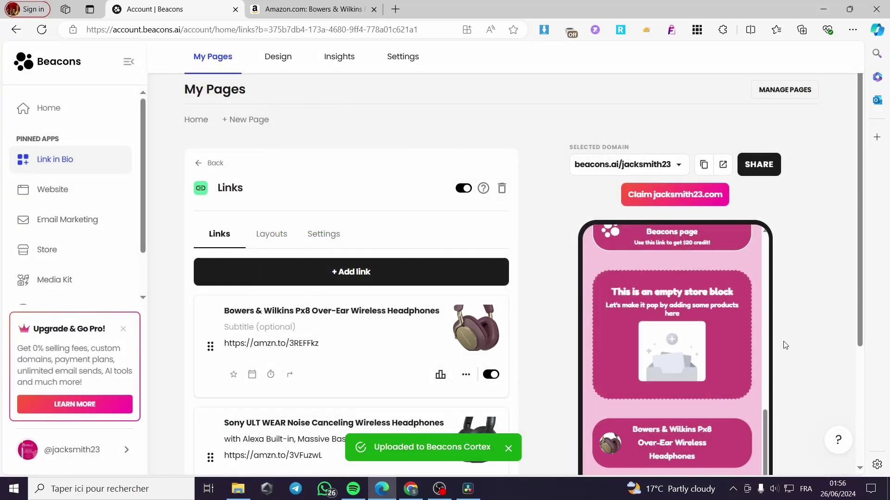
- Set the links to the Card layout with images on the left, after trying Carousel and Grid
{"action": "left_click", "coordinate": [276, 236]}
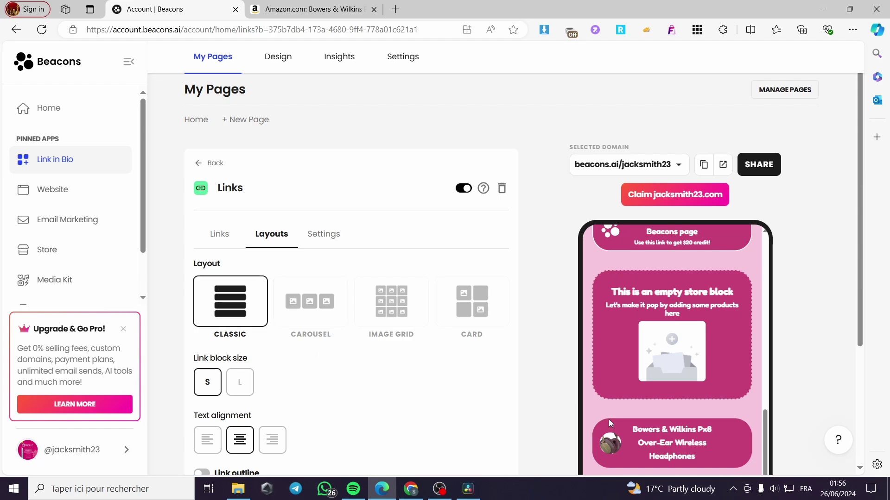
{"action": "scroll", "coordinate": [608, 419], "scroll_direction": "down", "scroll_amount": 1}
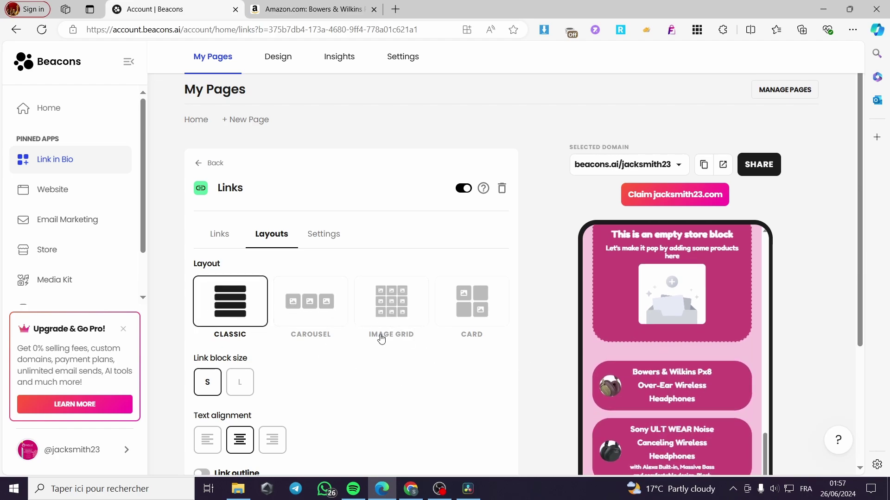
{"action": "left_click", "coordinate": [308, 309]}
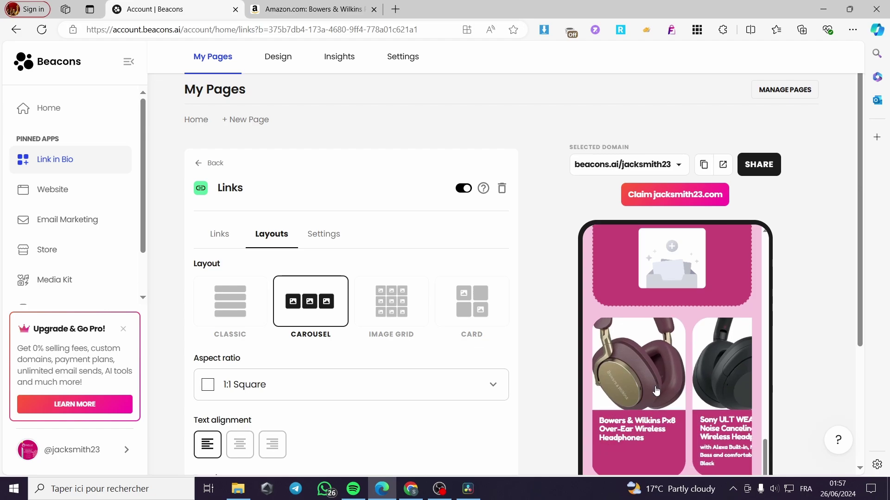
{"action": "scroll", "coordinate": [703, 401], "scroll_direction": "down", "scroll_amount": 3}
{"action": "scroll", "coordinate": [698, 376], "scroll_direction": "right", "scroll_amount": 2}
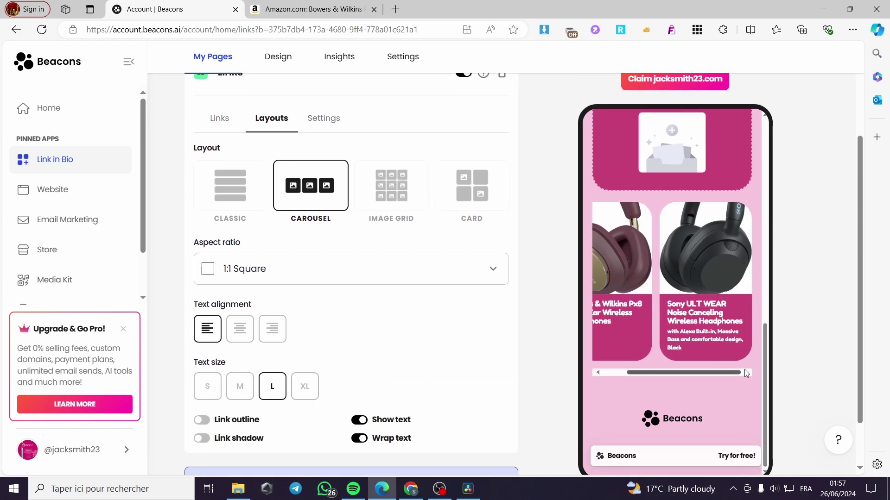
{"action": "scroll", "coordinate": [716, 370], "scroll_direction": "left", "scroll_amount": 2}
{"action": "scroll", "coordinate": [716, 370], "scroll_direction": "right", "scroll_amount": 3}
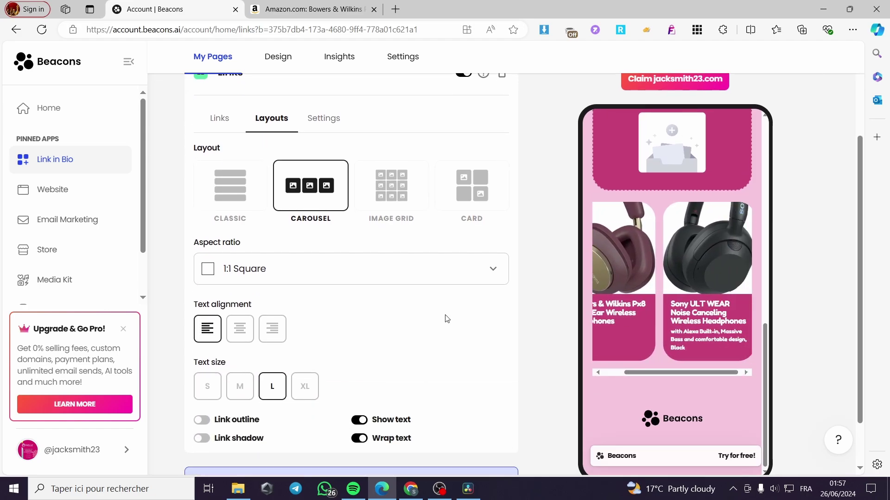
{"action": "left_click", "coordinate": [401, 188]}
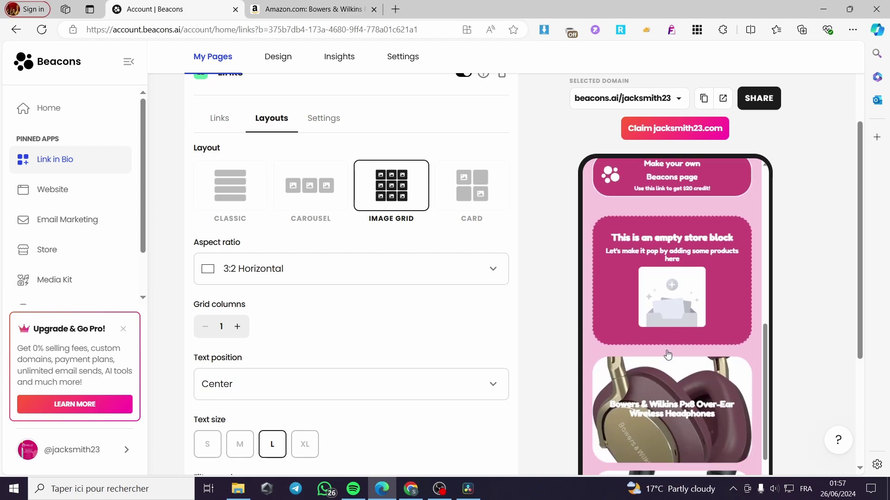
{"action": "scroll", "coordinate": [659, 272], "scroll_direction": "down", "scroll_amount": 3}
{"action": "left_click", "coordinate": [478, 186]}
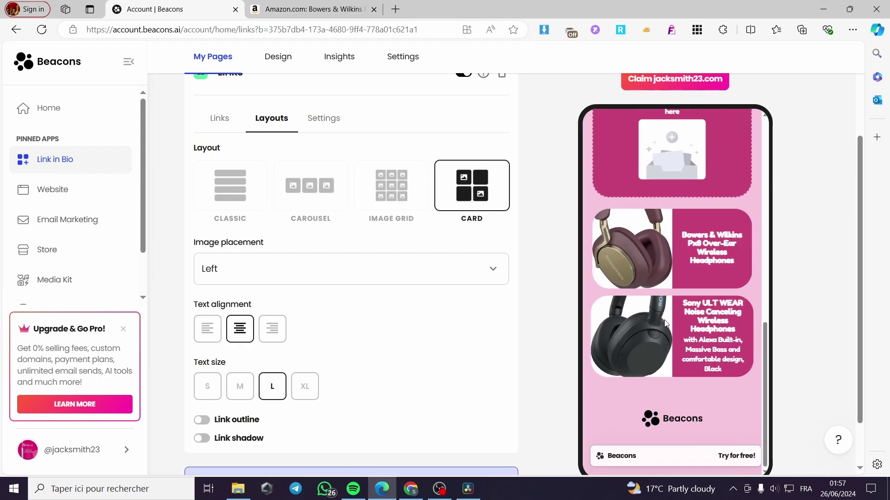
{"action": "left_click", "coordinate": [305, 265]}
{"action": "left_click", "coordinate": [298, 278]}
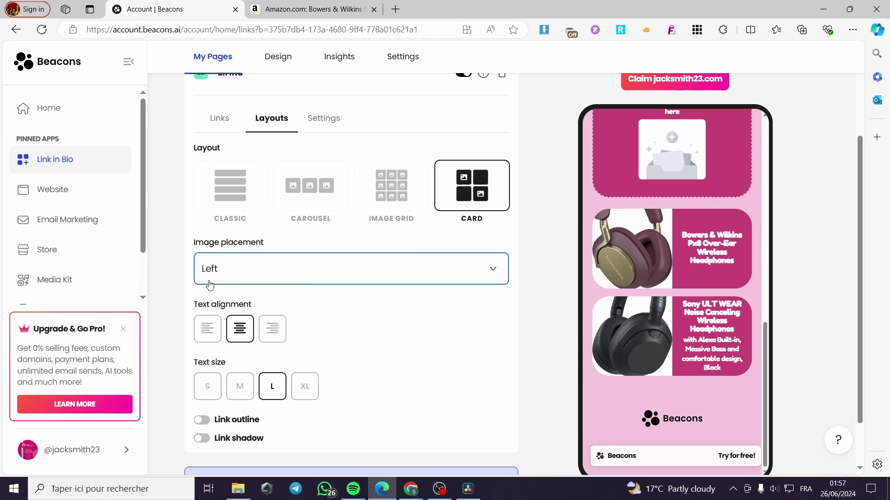
- Left-align the card text and set the text size to M
{"action": "left_click", "coordinate": [208, 330]}
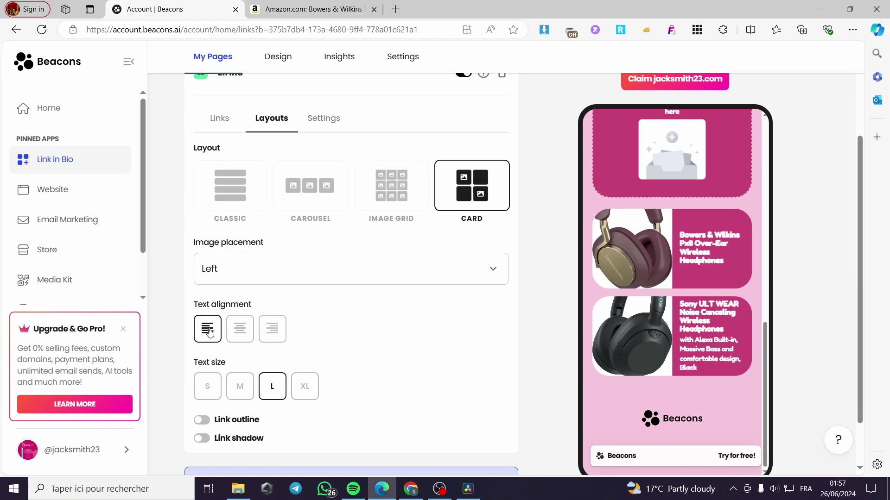
{"action": "left_click", "coordinate": [235, 334]}
{"action": "left_click", "coordinate": [251, 330]}
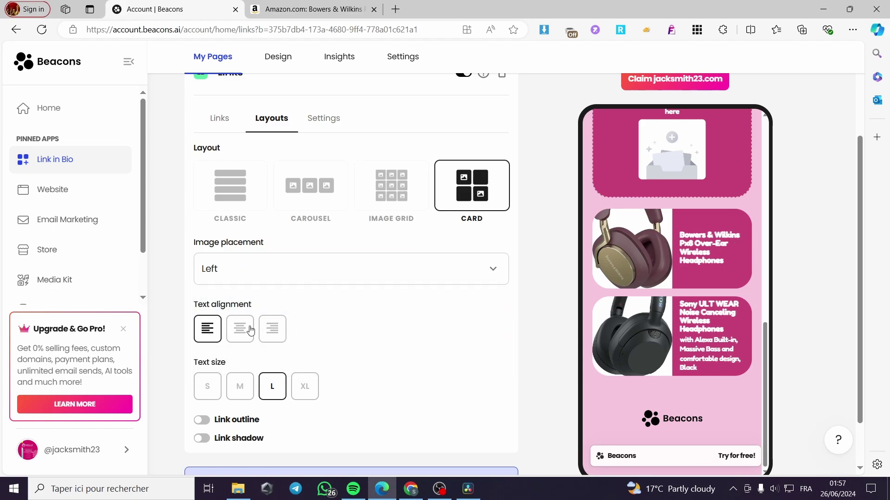
{"action": "left_click", "coordinate": [271, 333]}
{"action": "left_click", "coordinate": [311, 392]}
{"action": "left_click", "coordinate": [216, 392]}
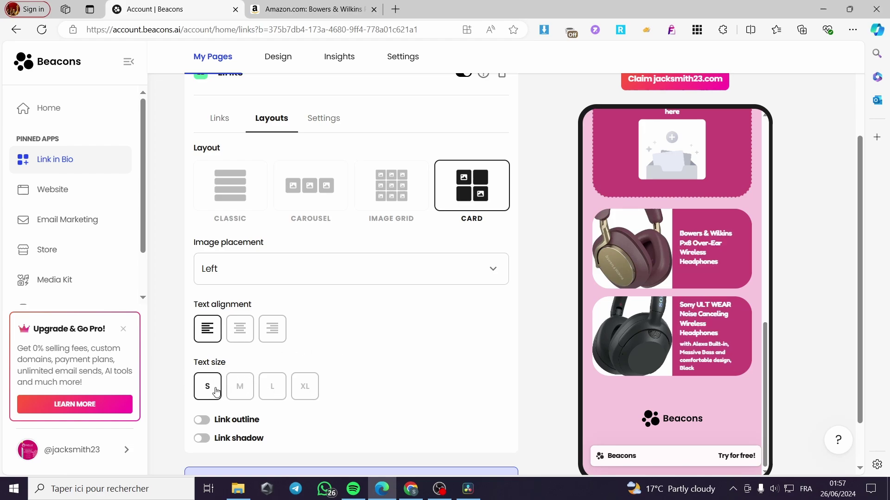
{"action": "left_click", "coordinate": [241, 393]}
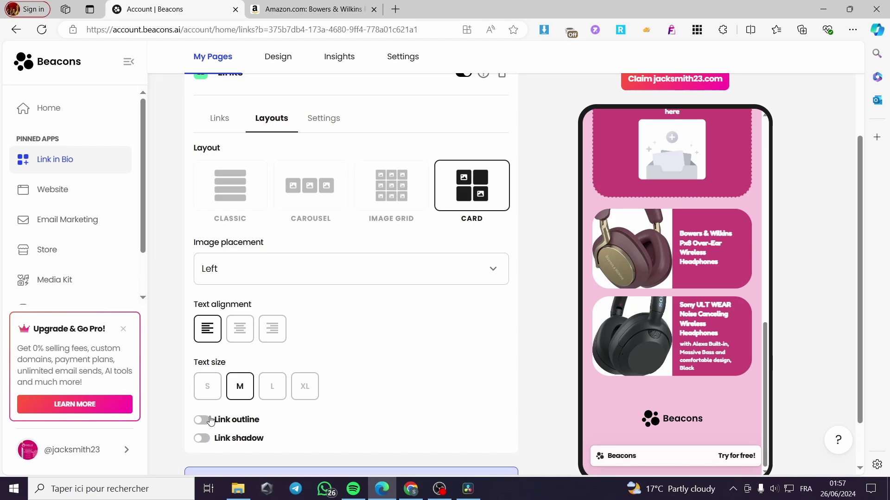
- Leave the link cards with no outline and no shadow
{"action": "scroll", "coordinate": [206, 401], "scroll_direction": "down", "scroll_amount": 1}
{"action": "left_click", "coordinate": [201, 363]}
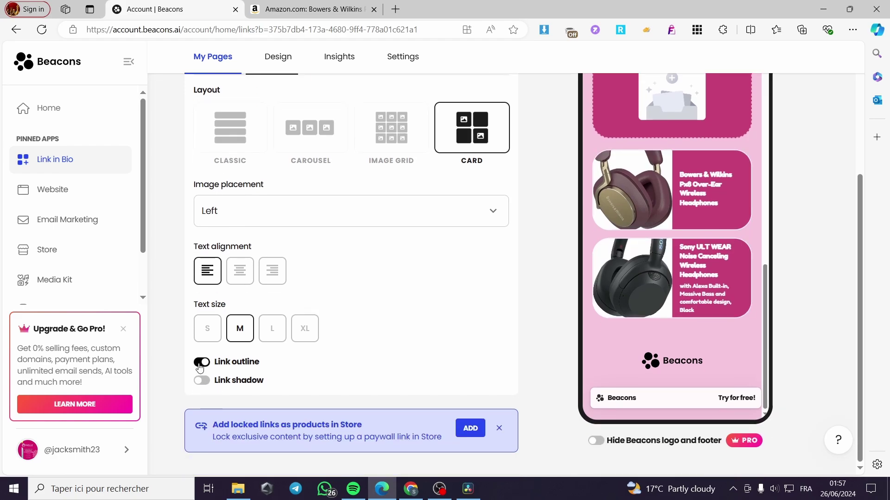
{"action": "left_click", "coordinate": [200, 366]}
{"action": "left_click", "coordinate": [201, 383]}
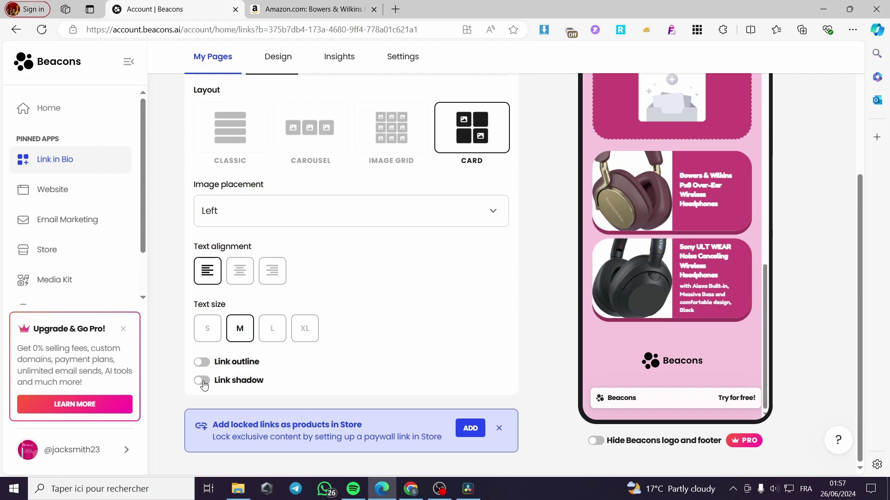
{"action": "left_click", "coordinate": [202, 380]}
- Open the Links block settings and try Collapsed visibility
{"action": "scroll", "coordinate": [332, 343], "scroll_direction": "up", "scroll_amount": 4}
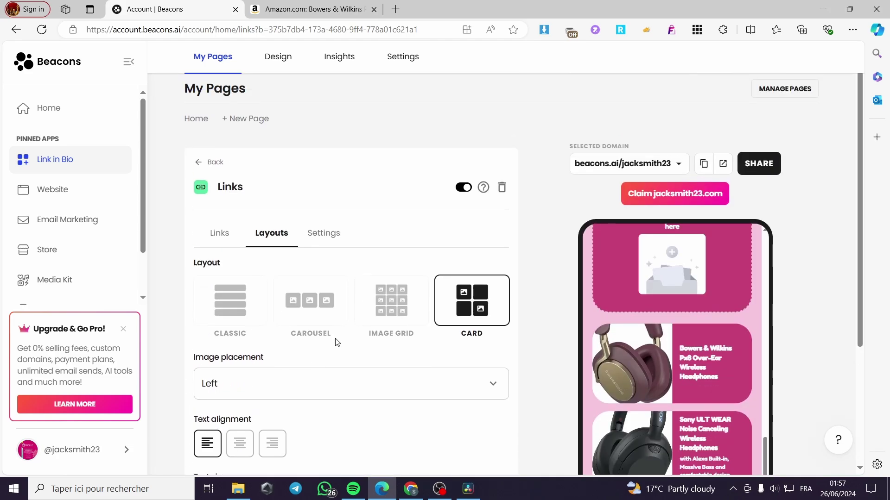
{"action": "left_click", "coordinate": [323, 241]}
{"action": "scroll", "coordinate": [379, 257], "scroll_direction": "down", "scroll_amount": 3}
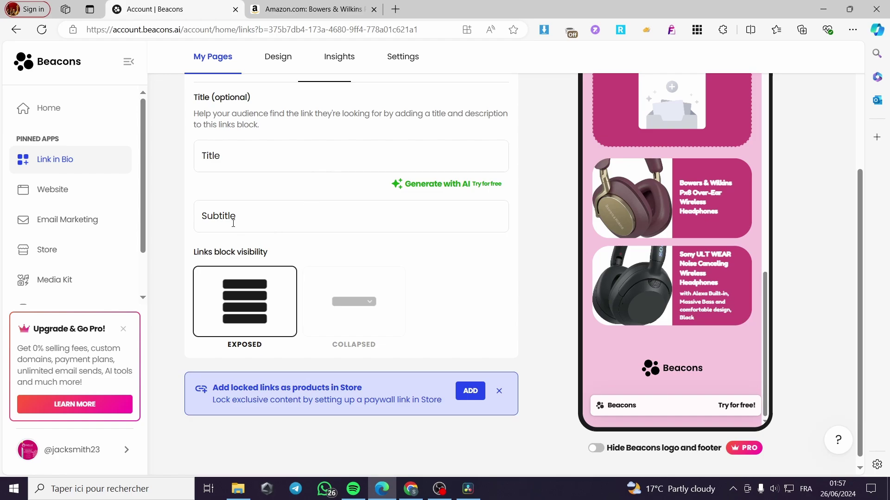
{"action": "left_click", "coordinate": [353, 307]}
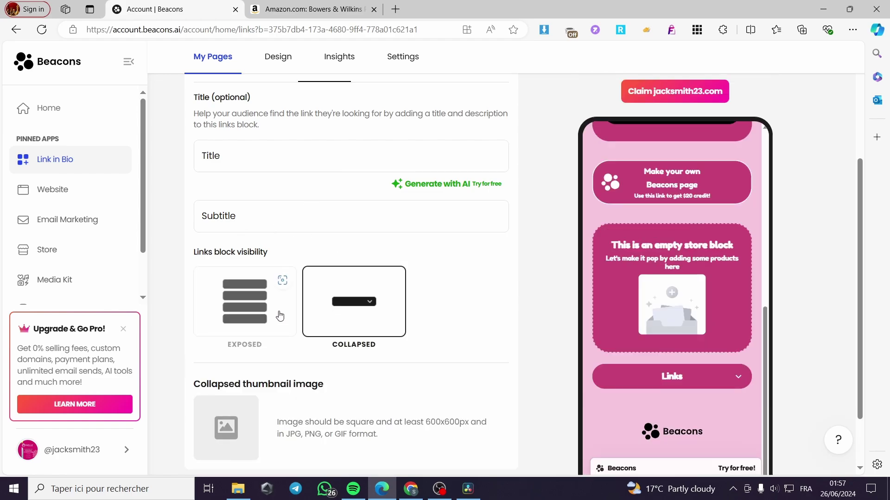
{"action": "left_click", "coordinate": [257, 315]}
{"action": "left_click", "coordinate": [368, 283]}
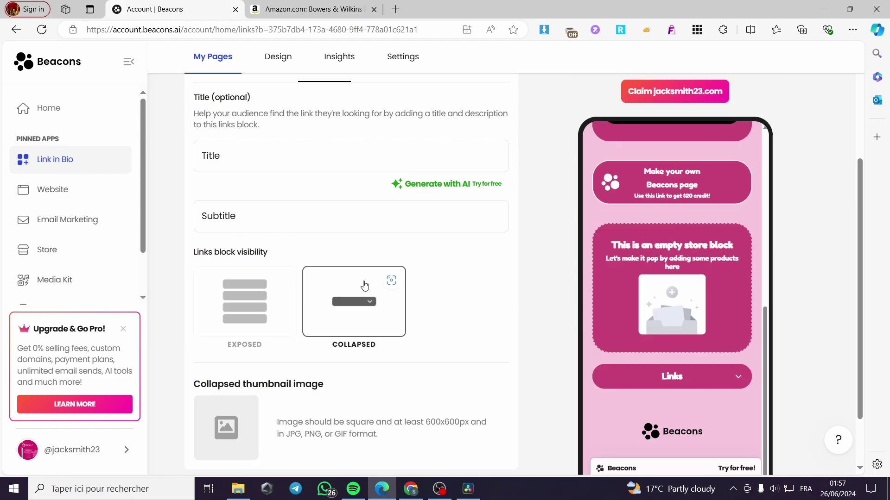
- Reopen the Links block settings and set visibility back to Exposed
{"action": "left_click", "coordinate": [740, 381]}
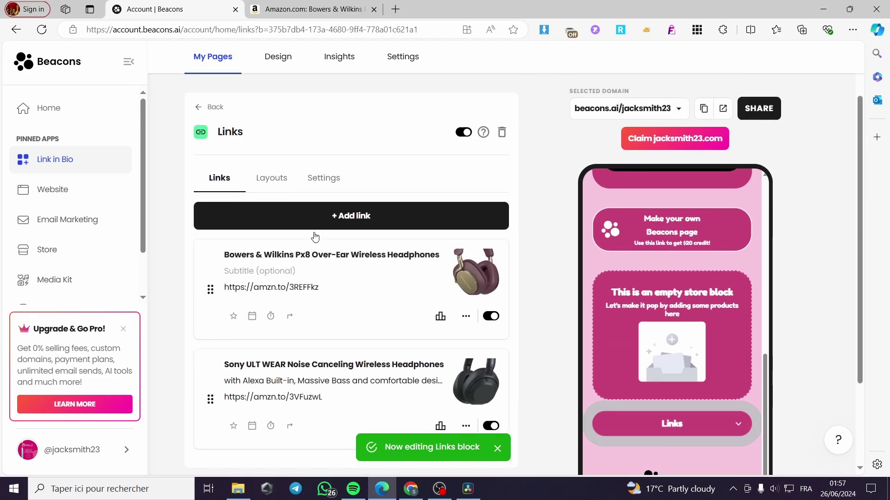
{"action": "left_click", "coordinate": [326, 242]}
{"action": "scroll", "coordinate": [302, 259], "scroll_direction": "down", "scroll_amount": 5}
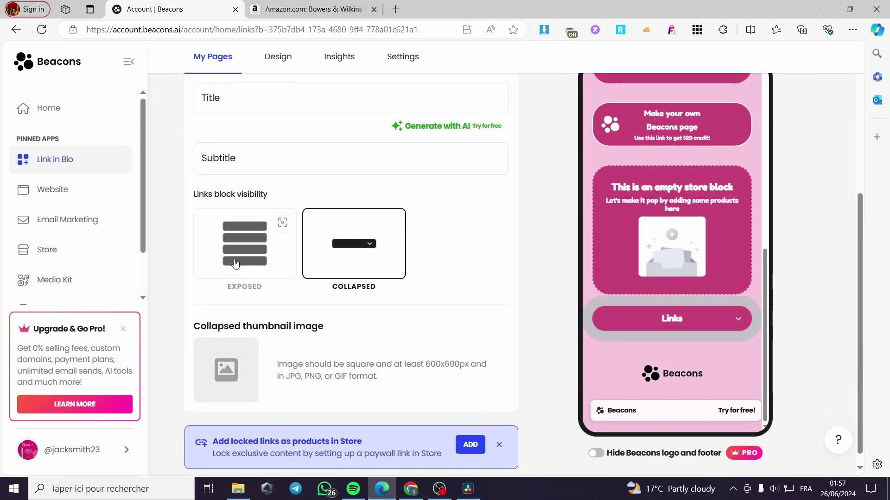
{"action": "left_click", "coordinate": [245, 289]}
{"action": "scroll", "coordinate": [688, 314], "scroll_direction": "down", "scroll_amount": 3}
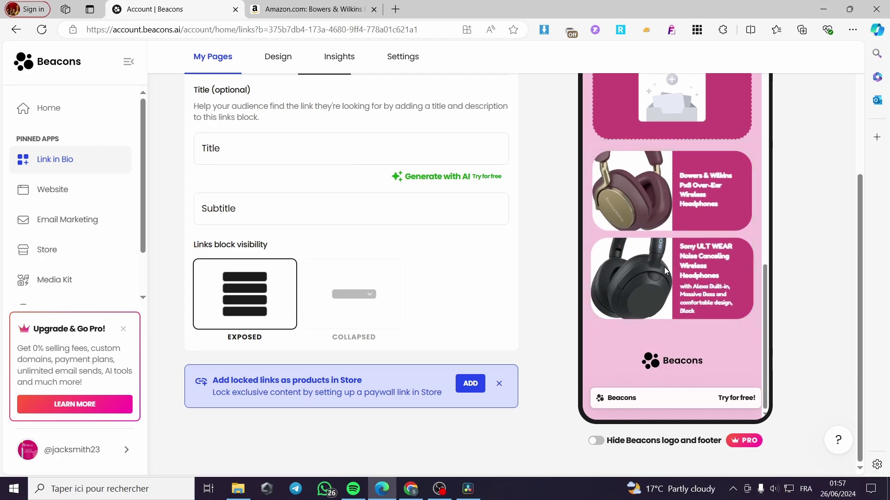
{"action": "scroll", "coordinate": [660, 241], "scroll_direction": "up", "scroll_amount": 8}
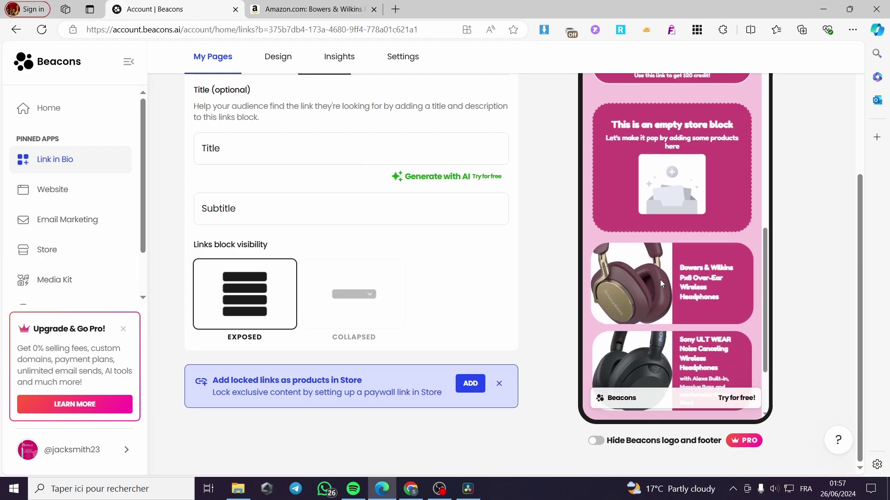
{"action": "scroll", "coordinate": [433, 283], "scroll_direction": "up", "scroll_amount": 4}
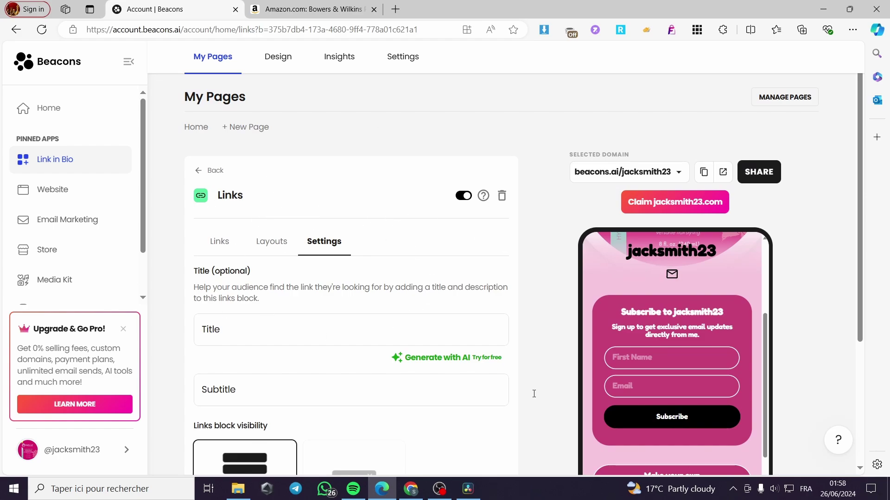
- Copy the beacons.ai page URL from Share > Add to your Link in Bio > Instagram
{"action": "left_click", "coordinate": [768, 176]}
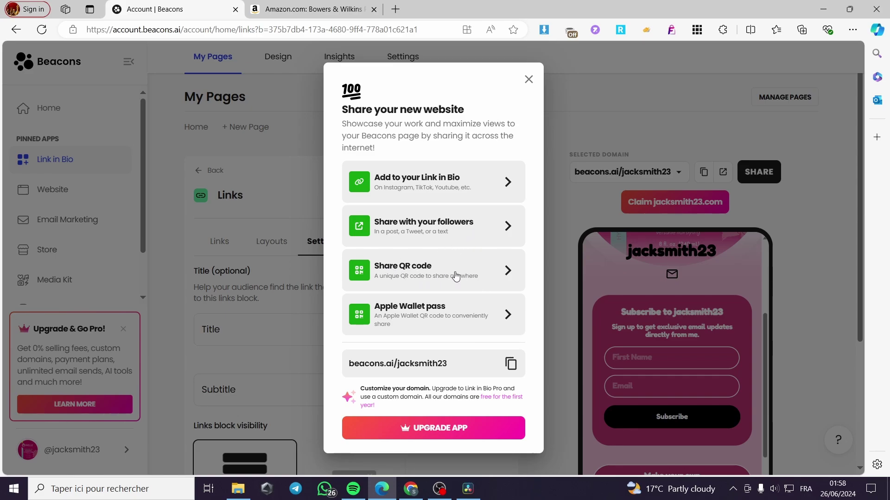
{"action": "left_click", "coordinate": [414, 187]}
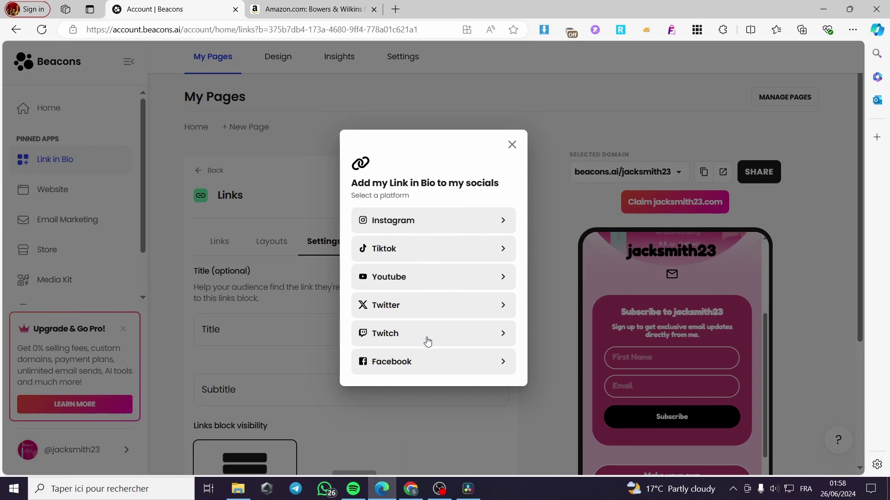
{"action": "left_click", "coordinate": [462, 221]}
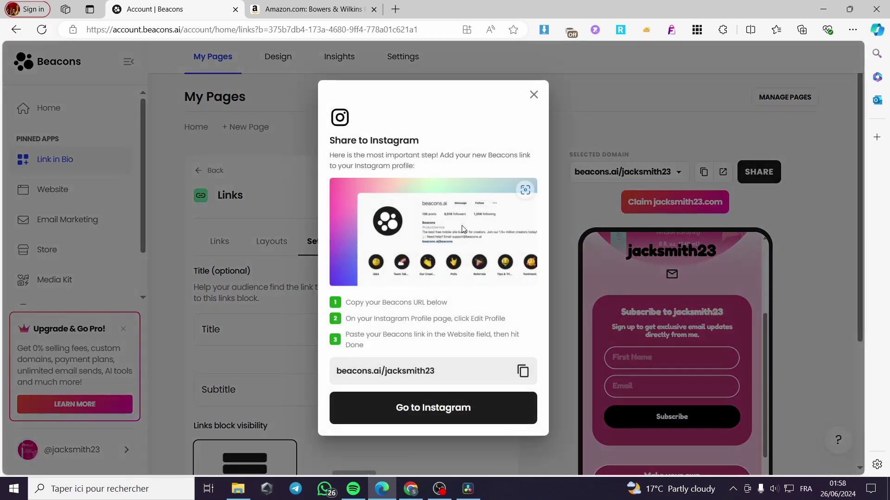
{"action": "left_click", "coordinate": [532, 93]}
{"action": "left_click", "coordinate": [759, 172]}
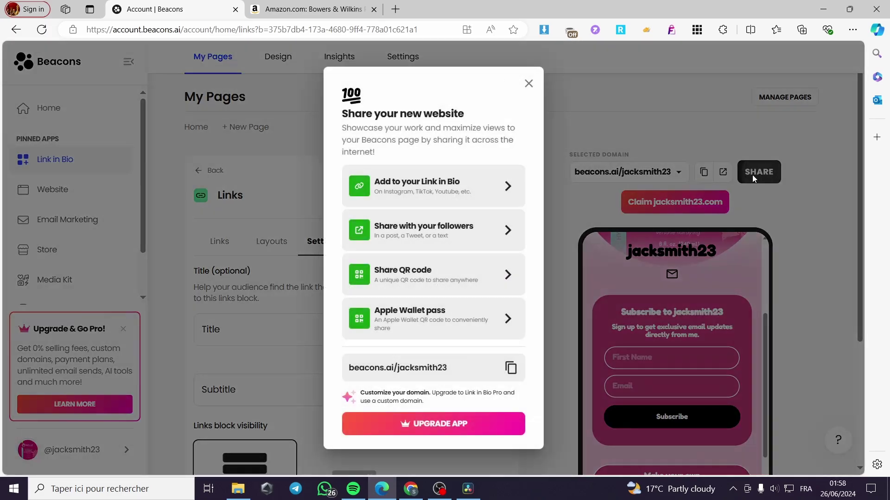
{"action": "left_click", "coordinate": [467, 199]}
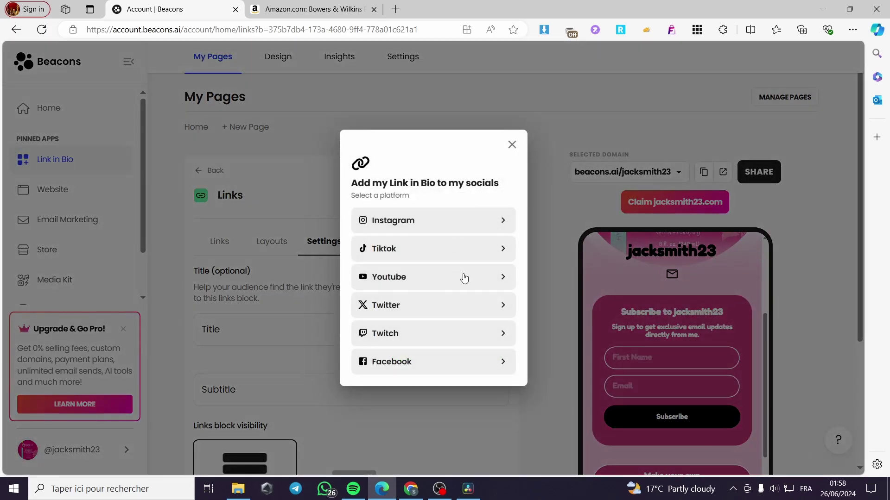
{"action": "left_click", "coordinate": [465, 225]}
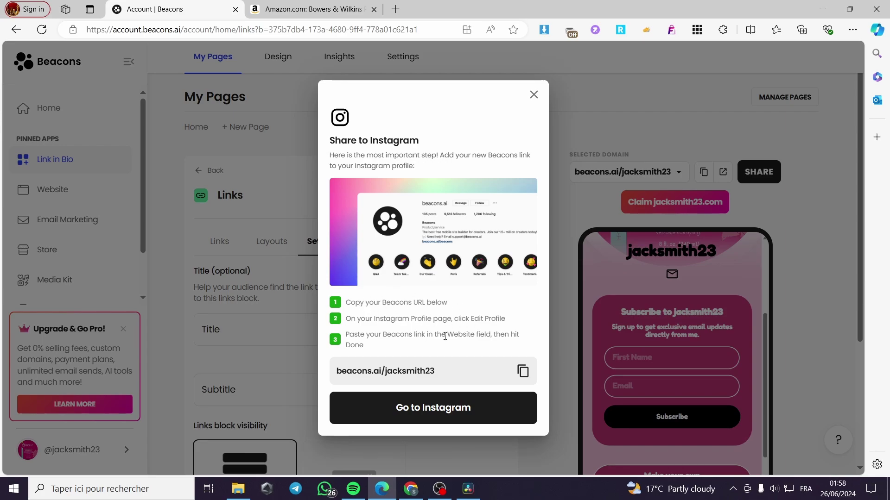
{"action": "left_click", "coordinate": [523, 373]}
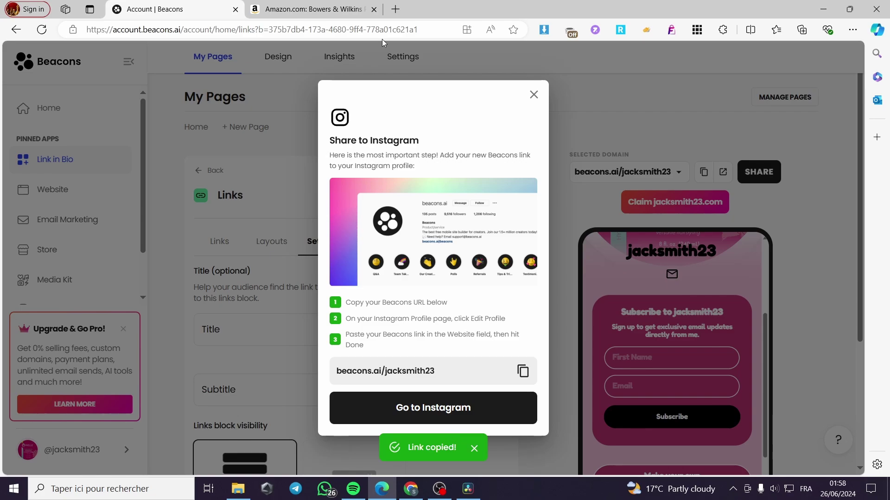
- Load the copied beacons.ai page URL in a new tab and scroll to both headphone cards
{"action": "left_click", "coordinate": [395, 9]}
{"action": "key", "text": "ctrl+v"}
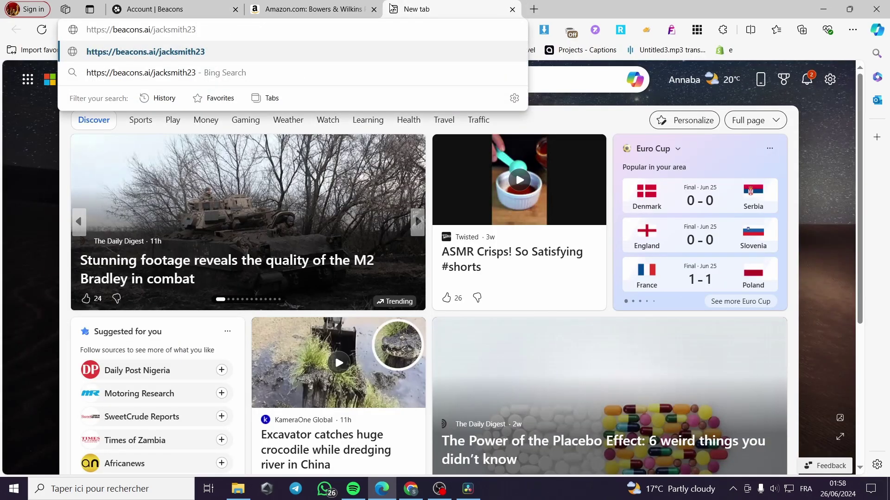
{"action": "key", "text": "Return"}
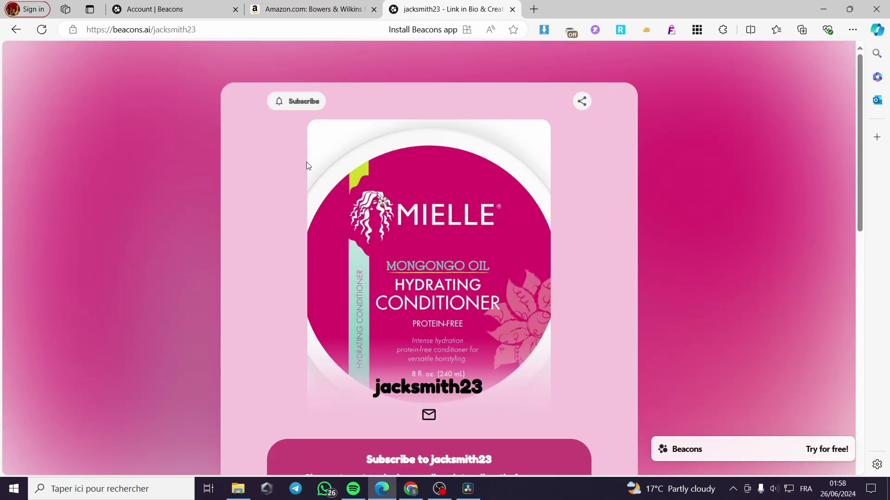
{"action": "scroll", "coordinate": [548, 143], "scroll_direction": "down", "scroll_amount": 7}
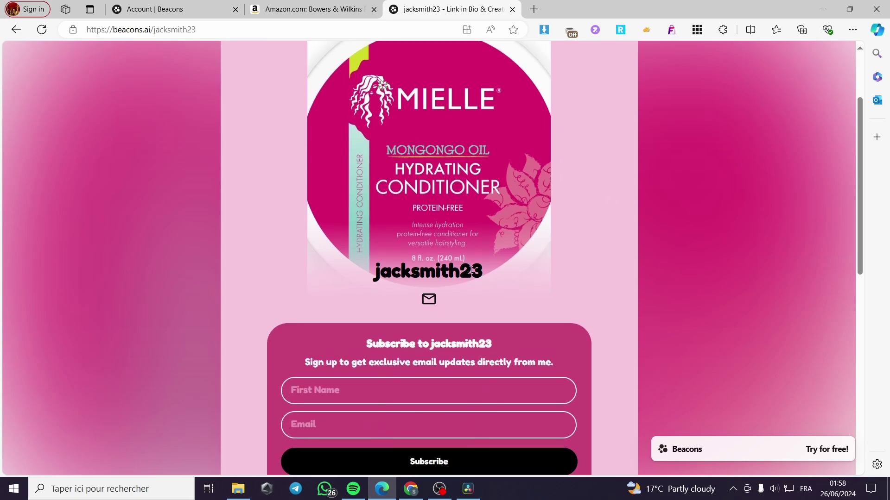
{"action": "scroll", "coordinate": [443, 255], "scroll_direction": "down", "scroll_amount": 1}
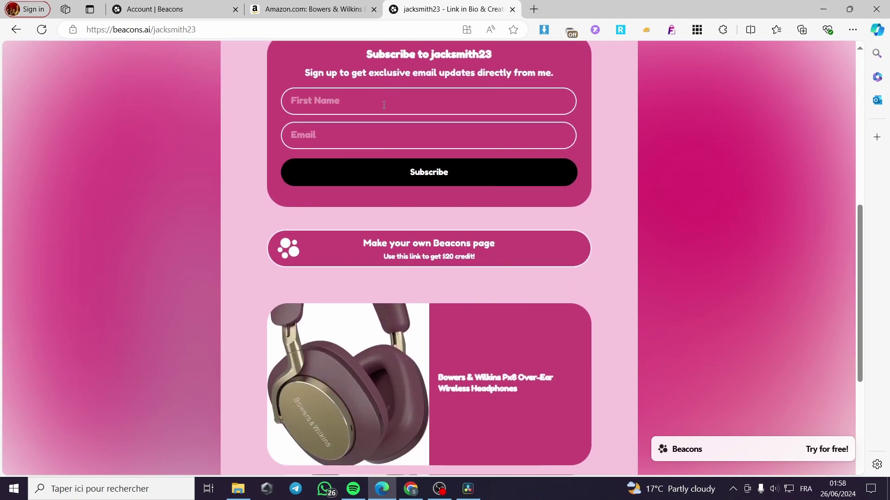
{"action": "scroll", "coordinate": [358, 125], "scroll_direction": "up", "scroll_amount": 2}
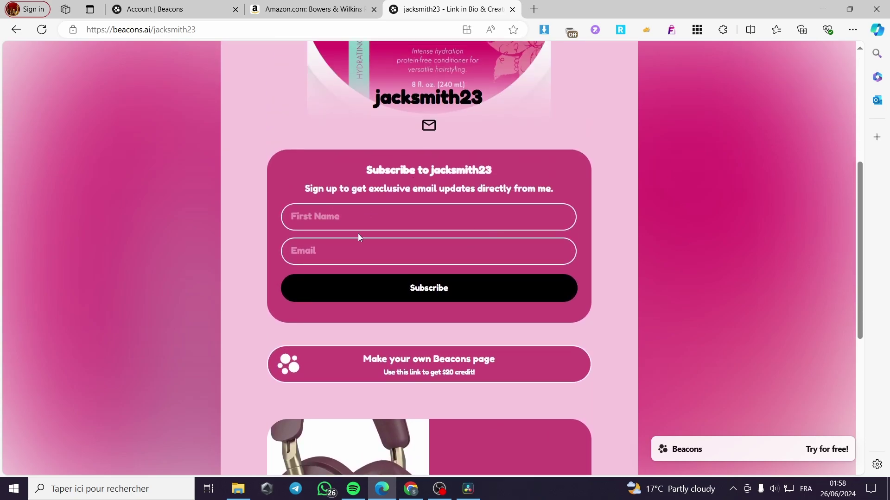
{"action": "scroll", "coordinate": [581, 260], "scroll_direction": "down", "scroll_amount": 6}
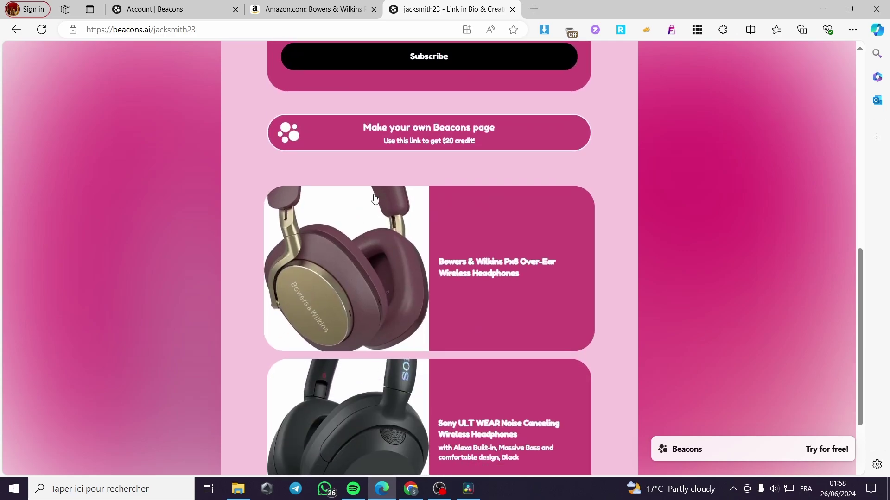
{"action": "scroll", "coordinate": [484, 194], "scroll_direction": "down", "scroll_amount": 2}
{"action": "scroll", "coordinate": [539, 230], "scroll_direction": "up", "scroll_amount": 2}
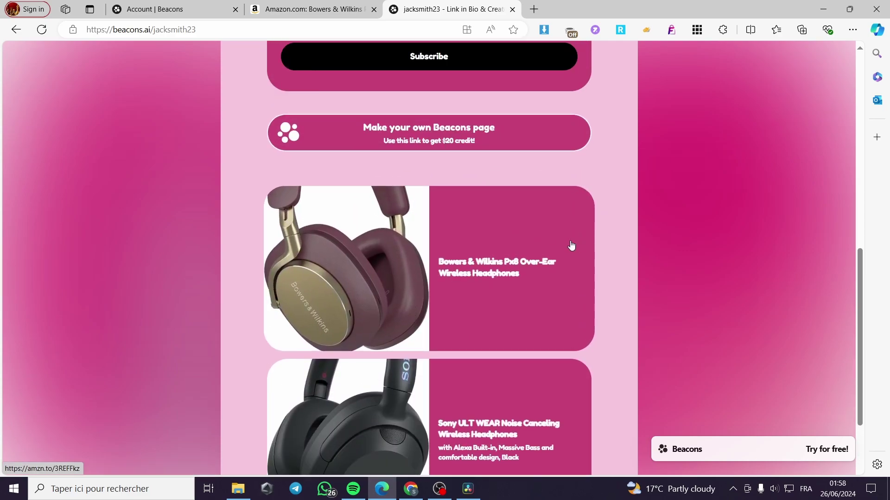
{"action": "scroll", "coordinate": [520, 258], "scroll_direction": "down", "scroll_amount": 3}
{"action": "scroll", "coordinate": [518, 273], "scroll_direction": "down", "scroll_amount": 1}
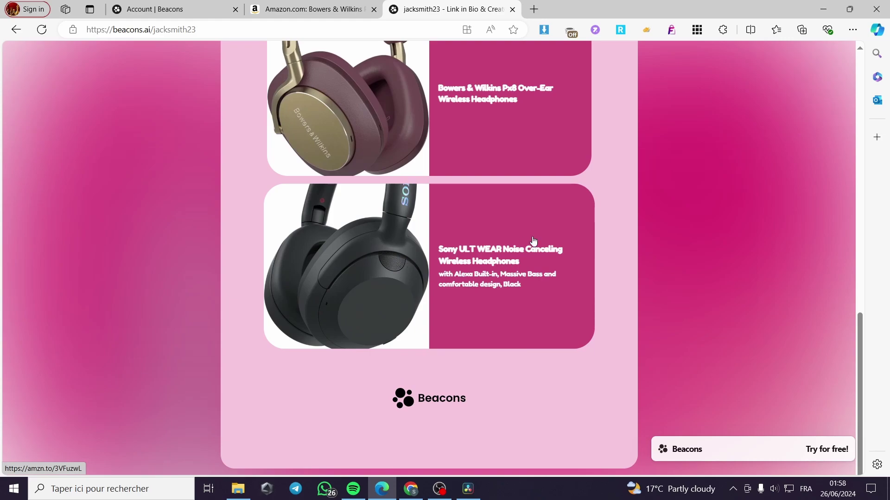